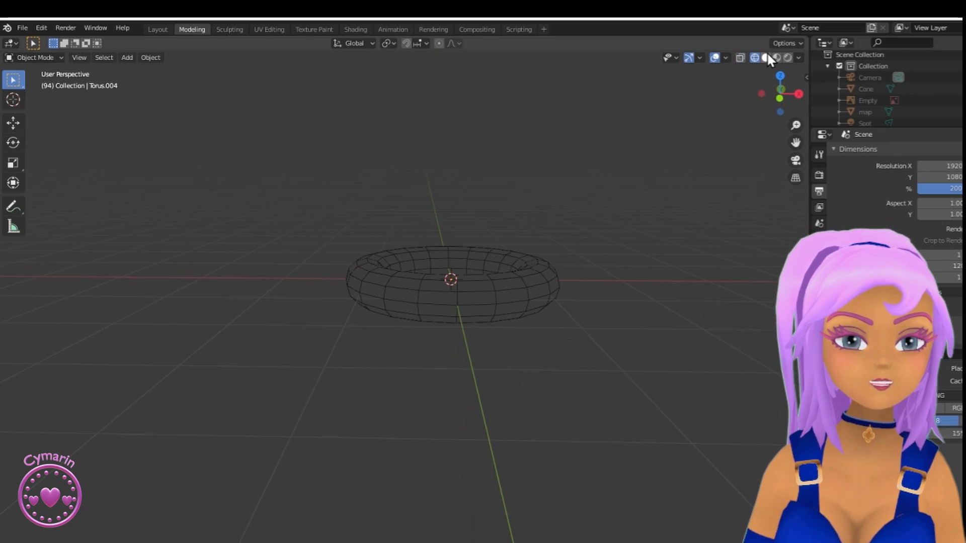
Select the torus and shade it smooth
middle_drag(464, 306, 481, 289)
click(481, 289)
right_click(456, 308)
click(455, 307)
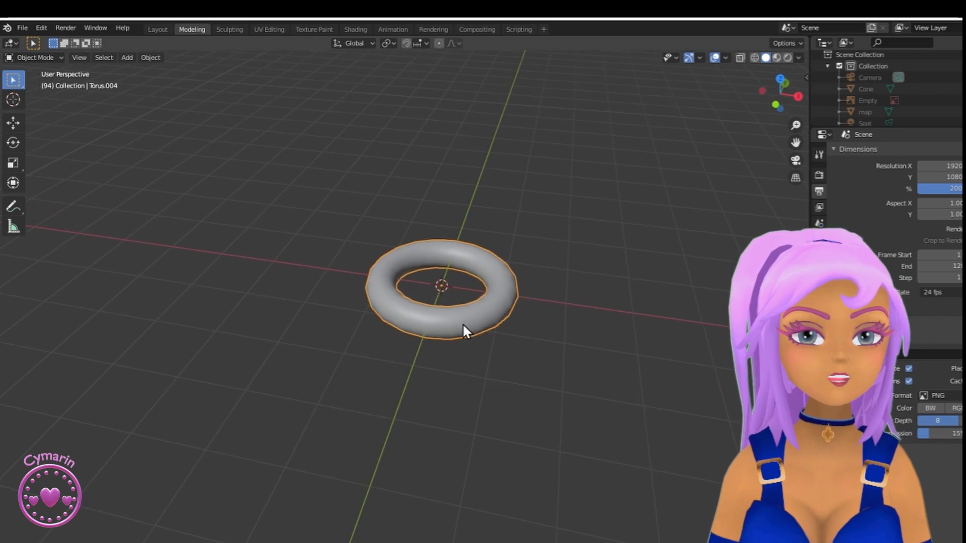
Select the face loops around the torus's inner side in edit mode and delete them
key(Tab)
scroll(473, 337, up, 4)
key(3)
alt+click(472, 191)
middle_drag(481, 349, 510, 262)
alt+shift+click(488, 216)
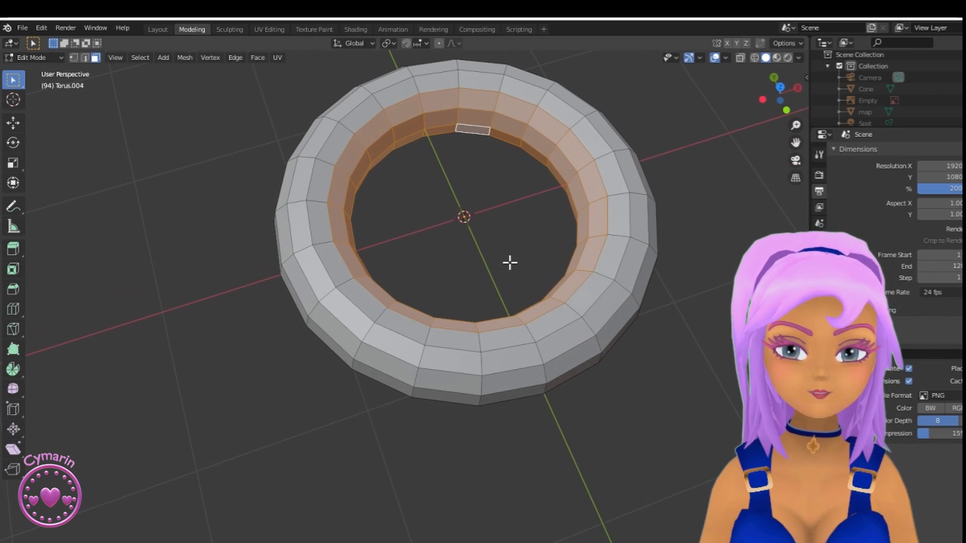
middle_drag(459, 83, 444, 406)
scroll(559, 317, down, 3)
scroll(444, 405, up, 4)
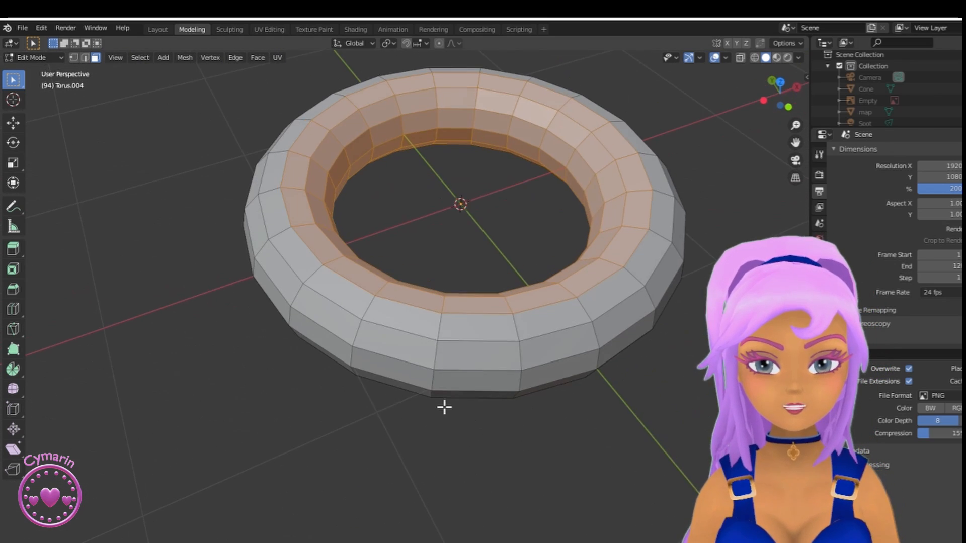
key(x)
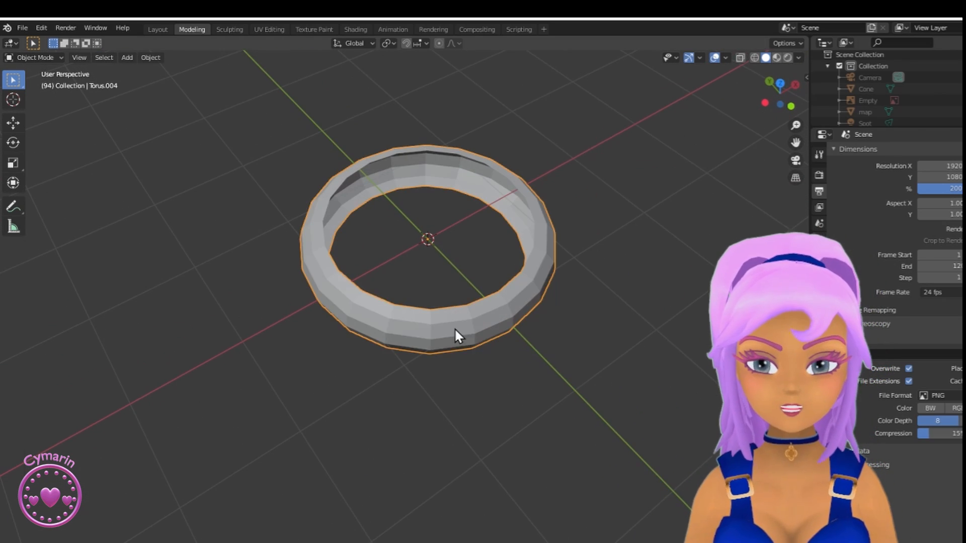
Apply Shade Smooth to the remaining outer ring in object mode
right_click(454, 316)
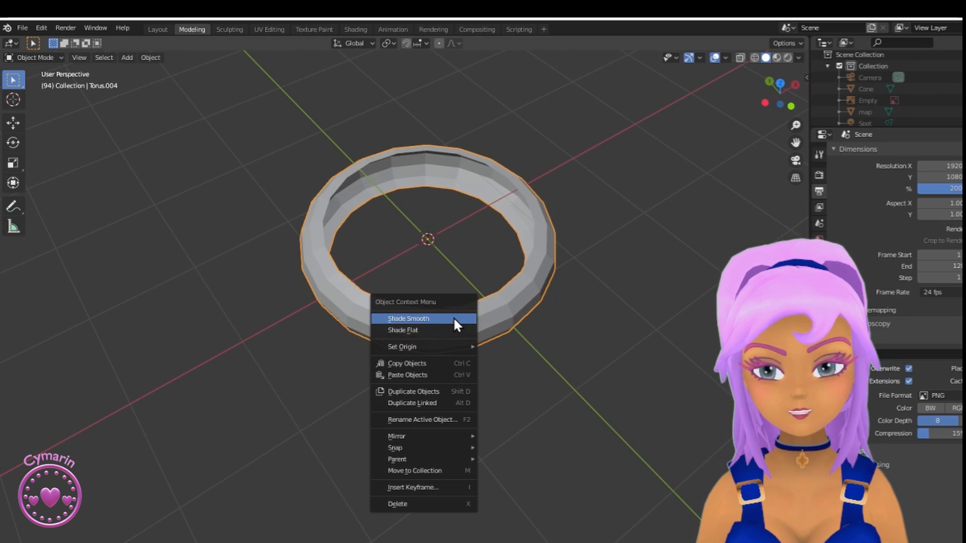
click(455, 319)
scroll(474, 330, down, 4)
scroll(423, 395, up, 7)
middle_drag(423, 394, 558, 311)
scroll(478, 355, down, 4)
key(KP_1)
scroll(472, 325, up, 1)
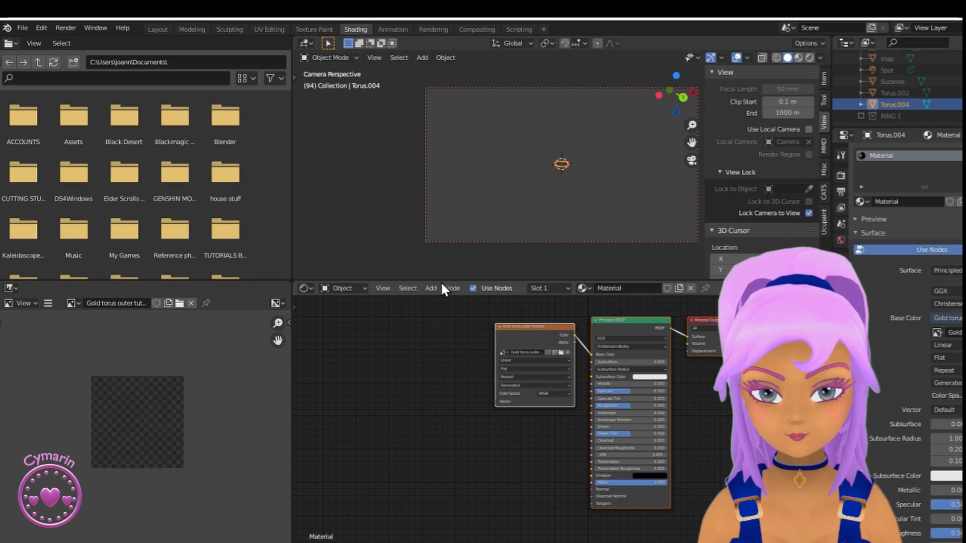
Replace the material's Principled BSDF with an Emission node, linking the image texture's Color into it and its Emission output to the material Surface
drag(531, 327, 565, 334)
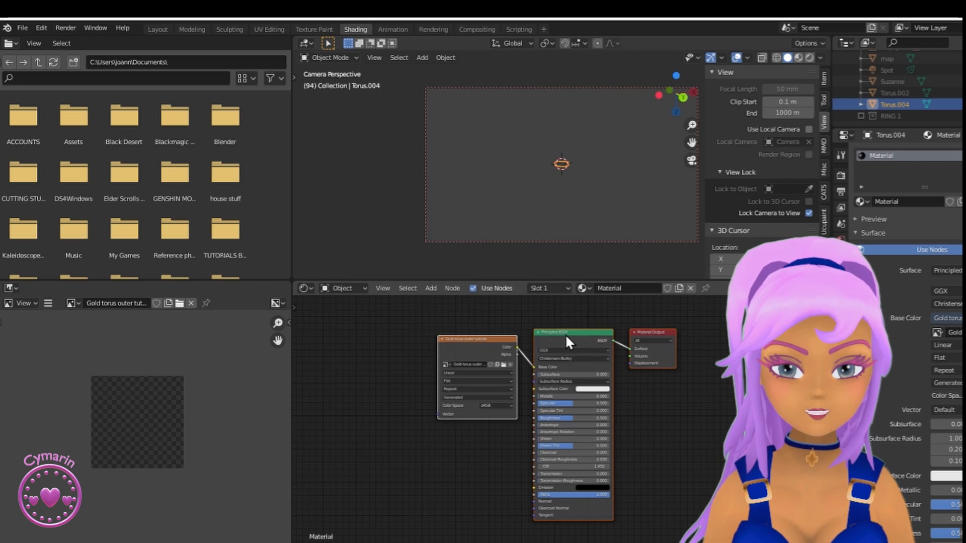
key(x)
key(shift+a)
click(570, 367)
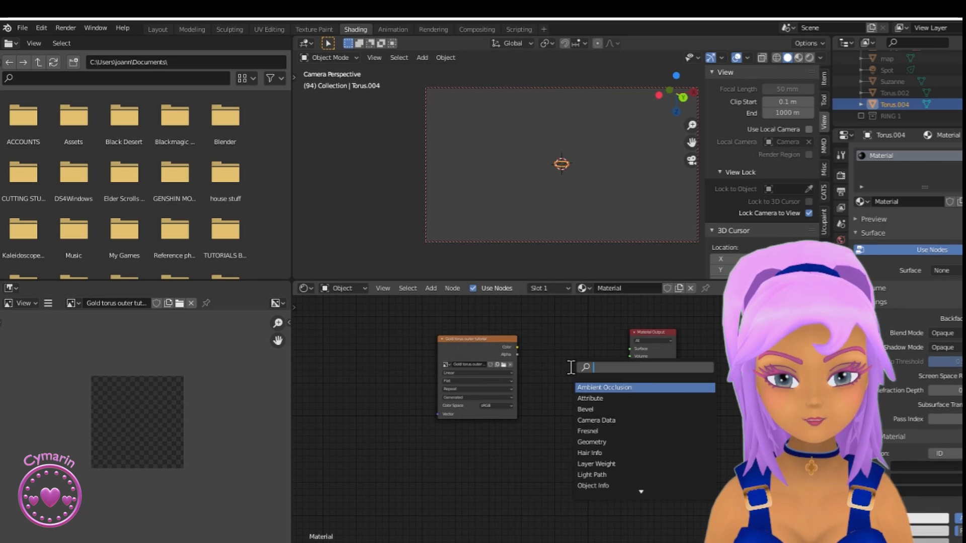
text(em)
click(585, 386)
click(565, 355)
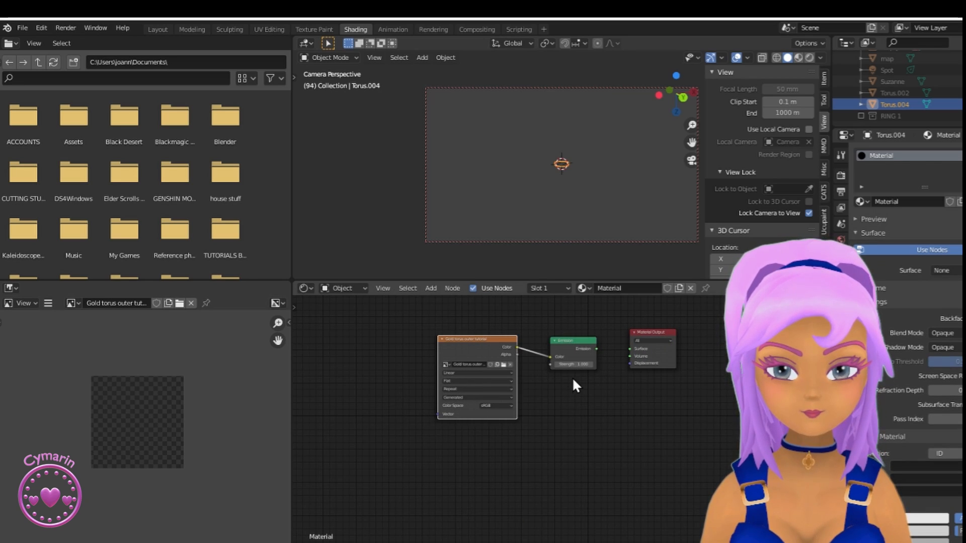
drag(596, 348, 629, 349)
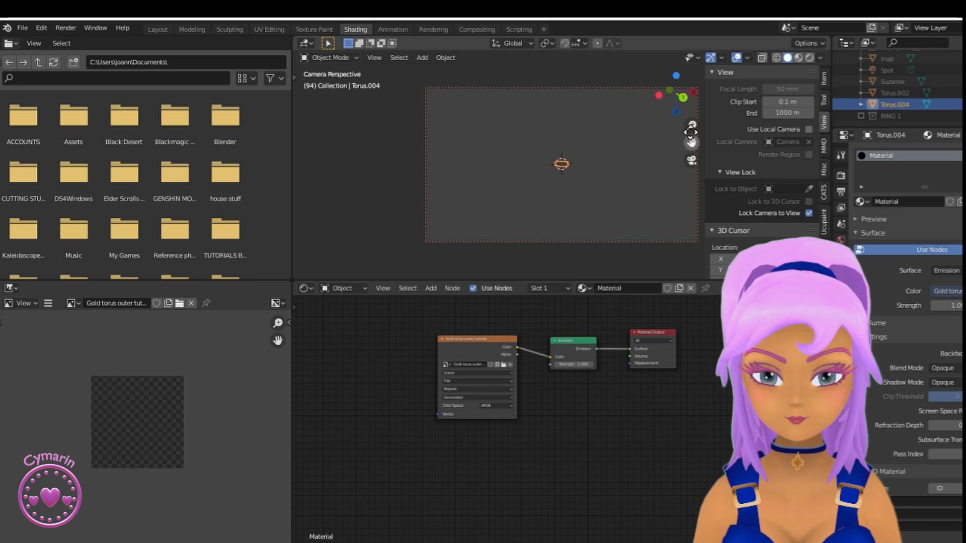
Mark the crosswise edges at the back of the ring as a seam in the Modeling workspace
click(192, 29)
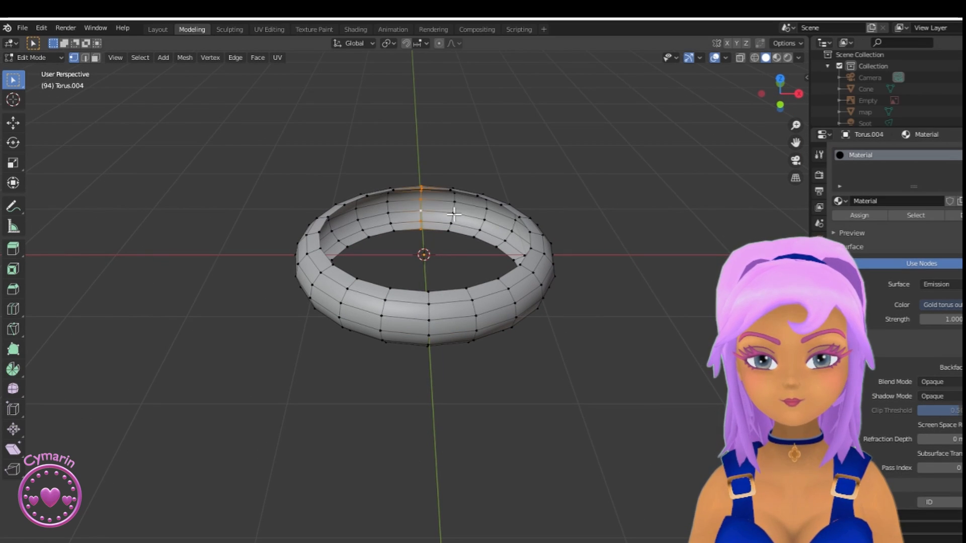
key(ctrl+e)
click(407, 388)
middle_drag(408, 388, 440, 215)
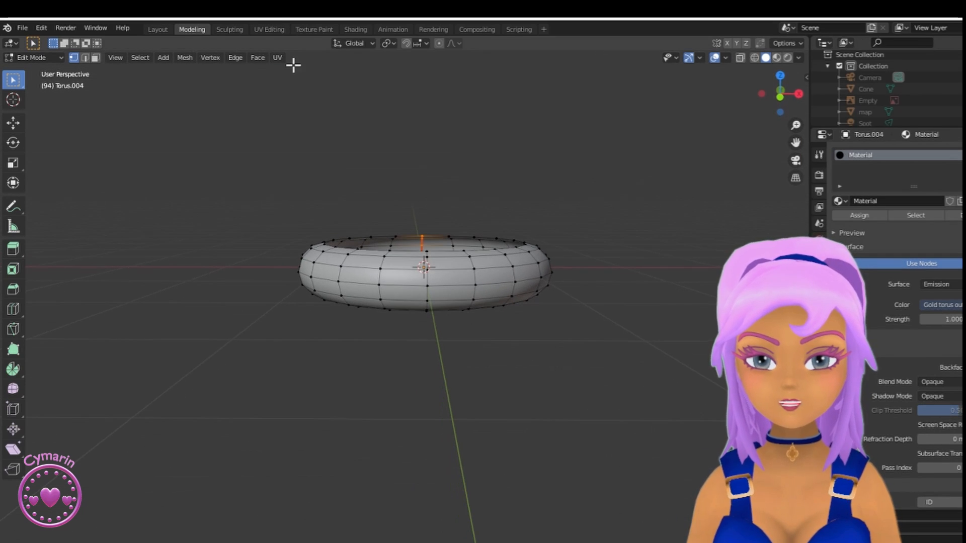
click(314, 29)
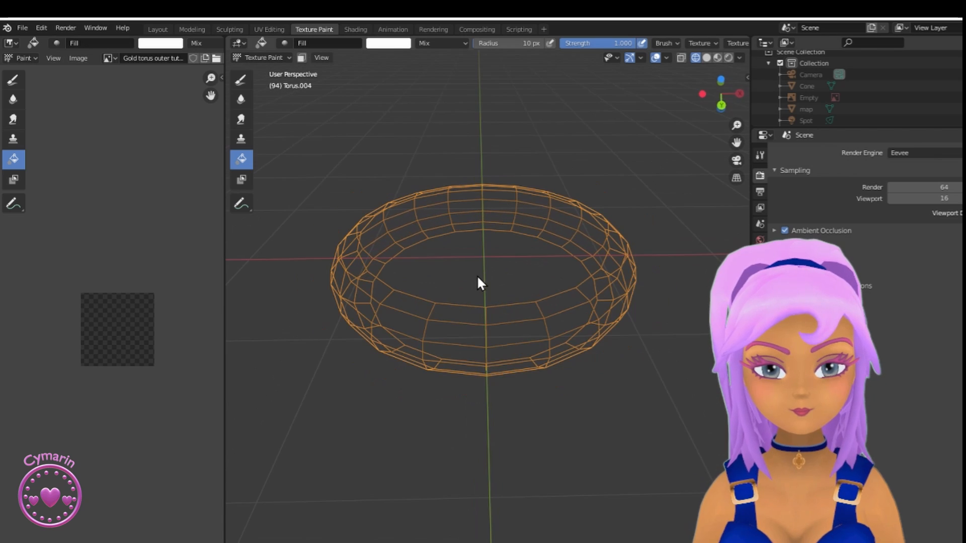
click(192, 29)
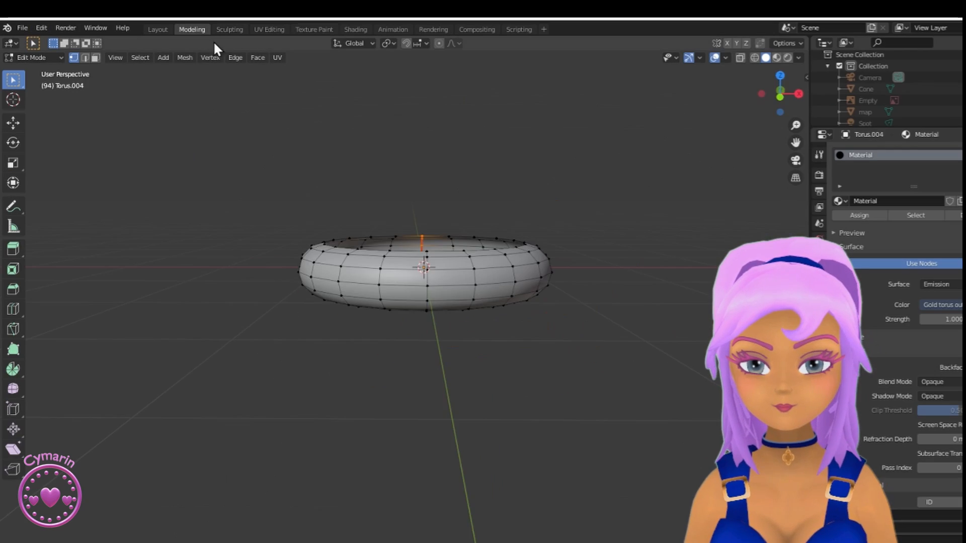
middle_drag(402, 241, 402, 271)
Select the entire ring mesh in the UV Editing workspace and unwrap it
click(269, 29)
key(KP_1)
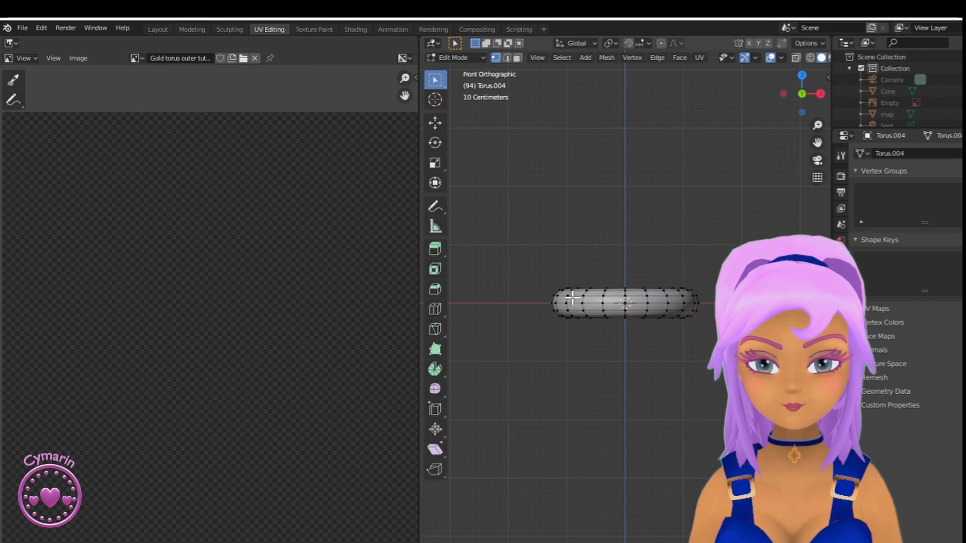
middle_drag(562, 316, 554, 334)
key(u)
key(a)
key(u)
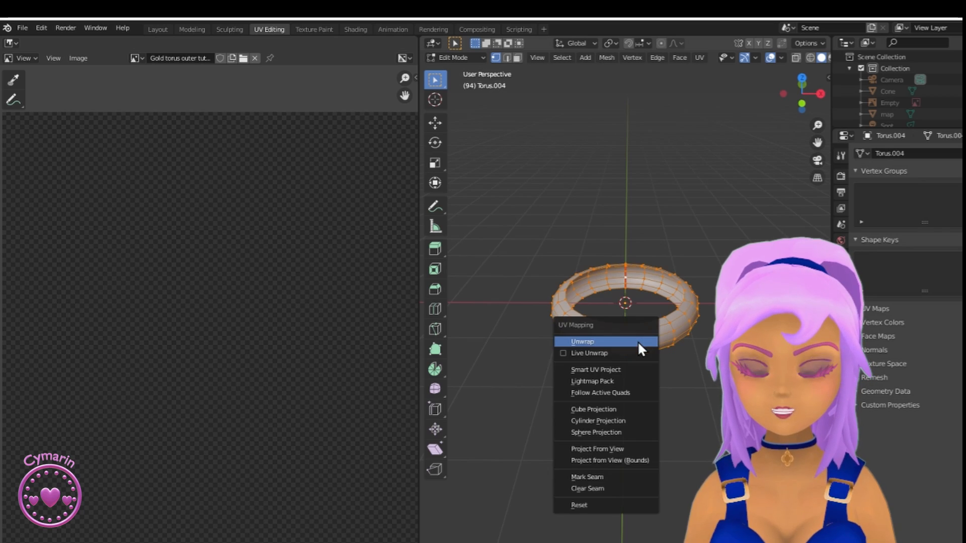
scroll(319, 255, down, 4)
key(u)
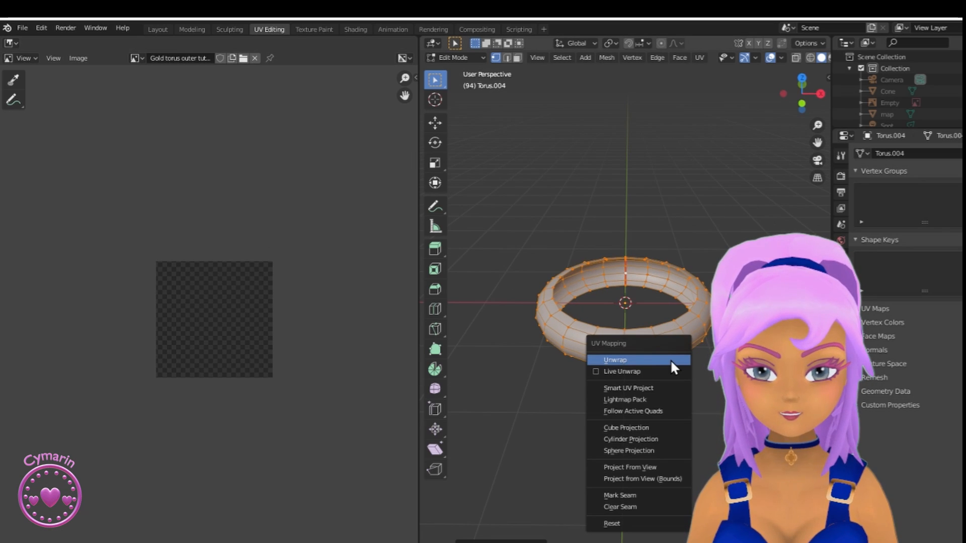
click(669, 359)
Change the image editor to the UV Editor and turn the ring's unwrapped strip to lie horizontally
scroll(673, 326, down, 1)
click(11, 43)
click(33, 110)
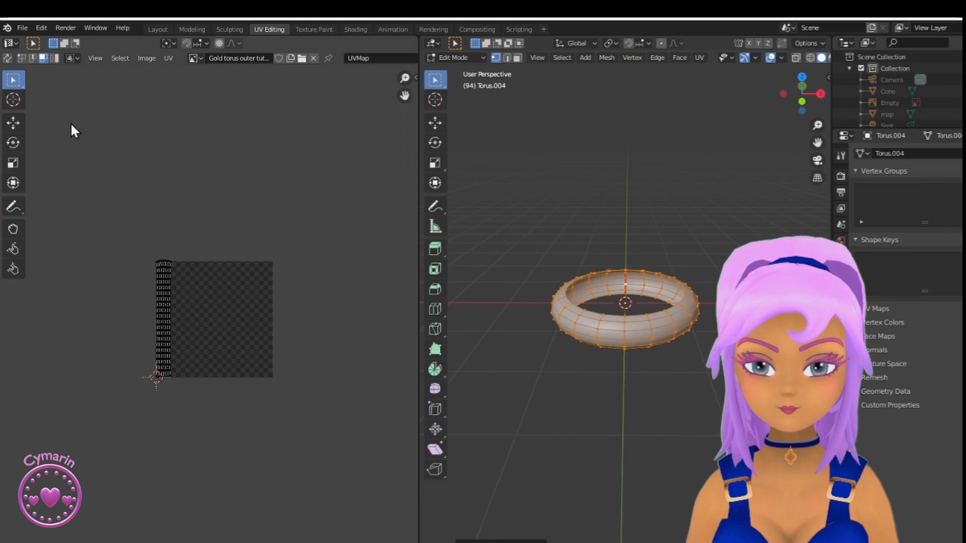
scroll(189, 258, up, 3)
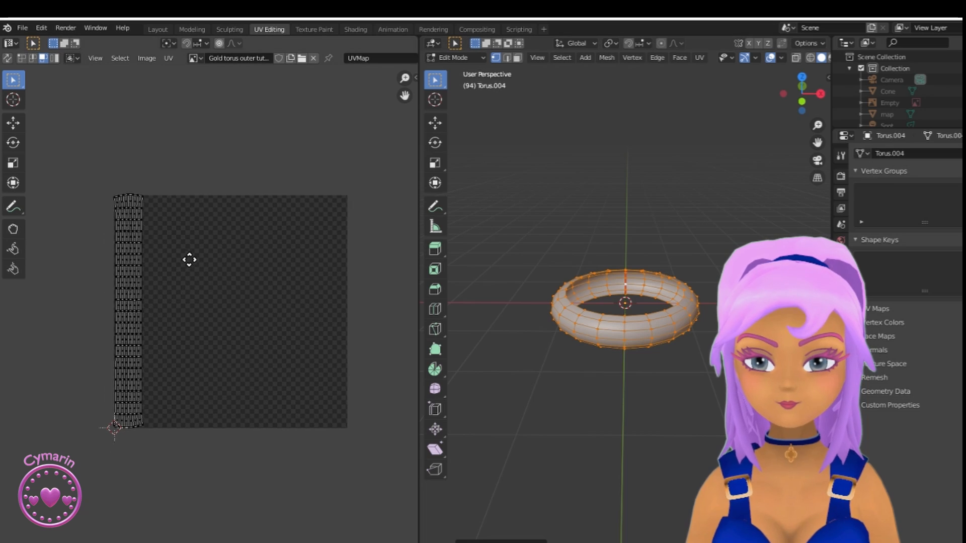
scroll(509, 347, up, 2)
mouse_move(509, 347)
middle_down()
mouse_move(500, 364)
mouse_move(487, 302)
mouse_move(508, 351)
middle_up()
key(a)
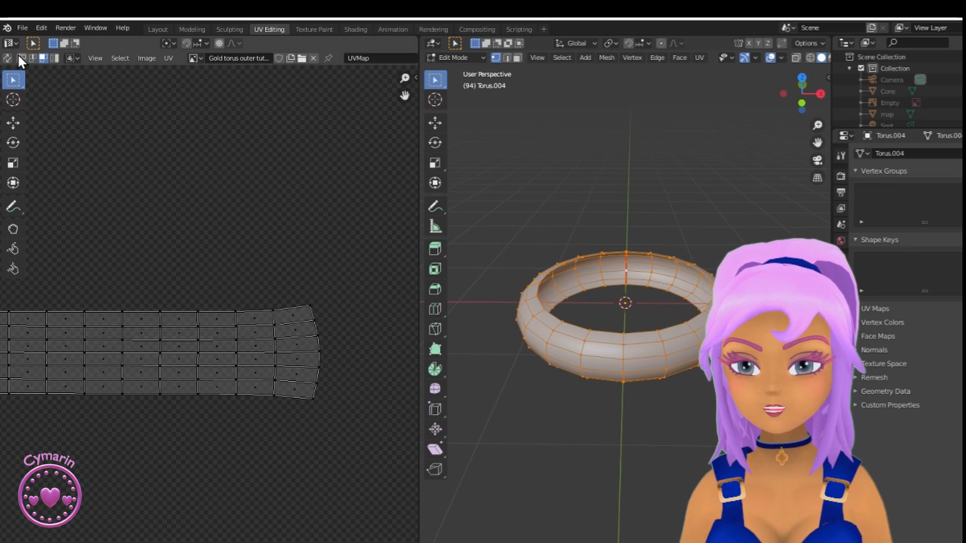
Level the upper and lower edges of the second-row quad at the strip's right end by scaling each to 0 along Y
click(274, 325)
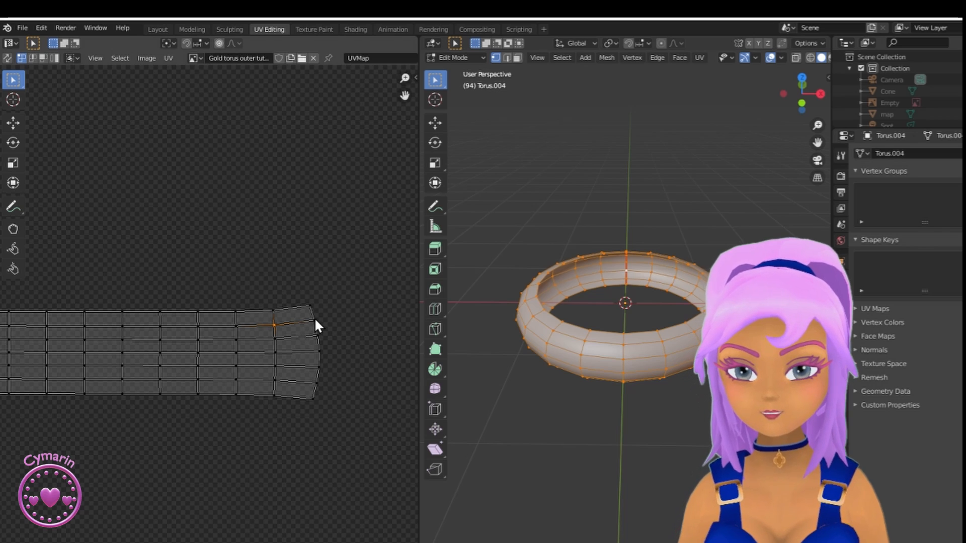
key(s)
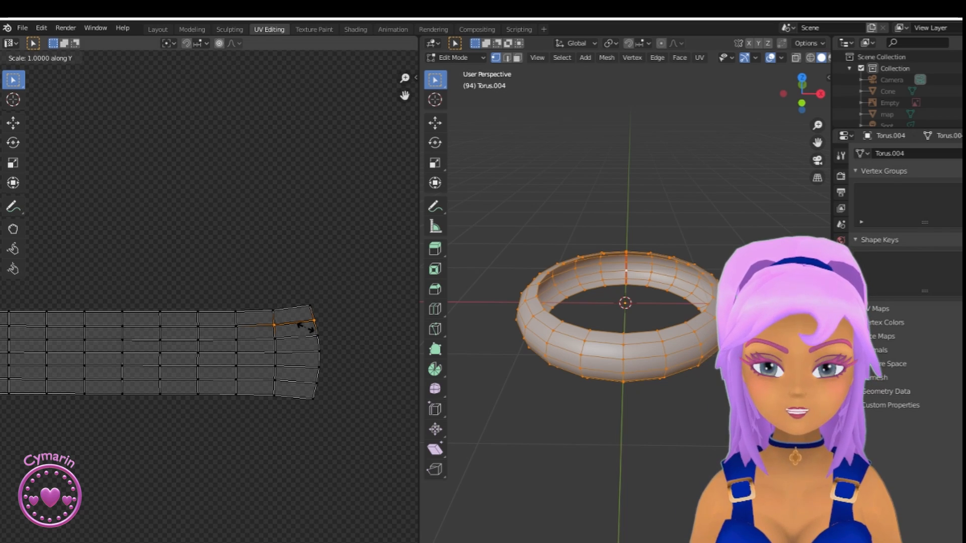
key(Return)
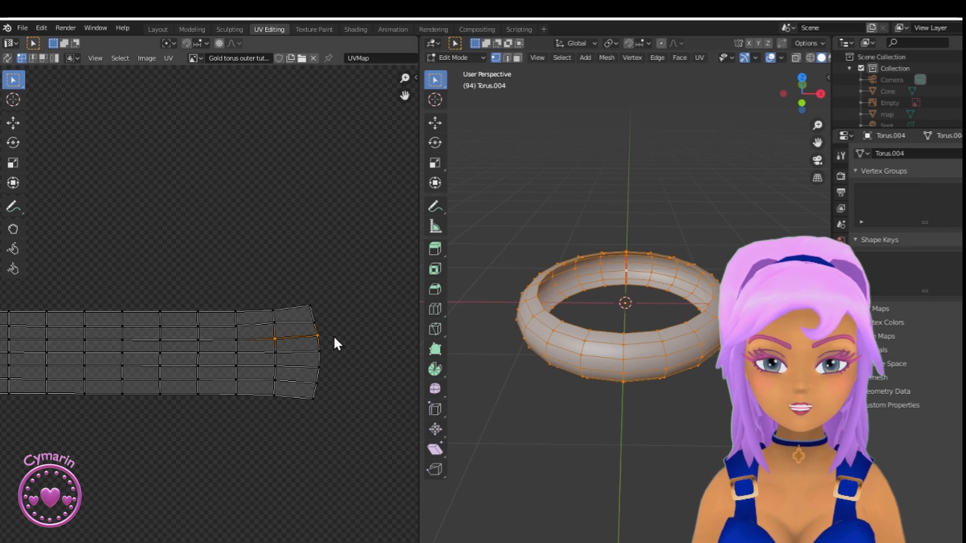
key(s)
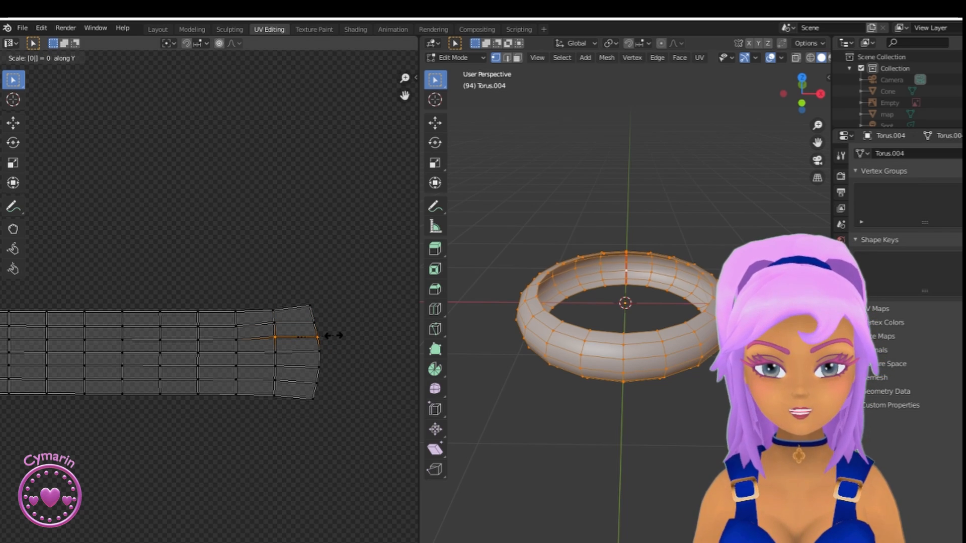
key(Return)
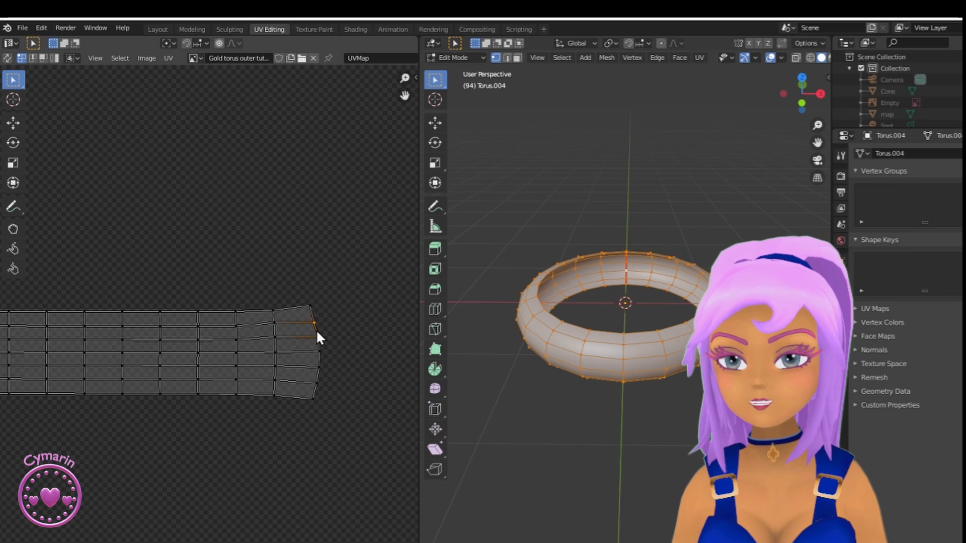
Try Straighten and Align Auto on the end quad's outer two vertices, and undo the alignment
right_click(317, 332)
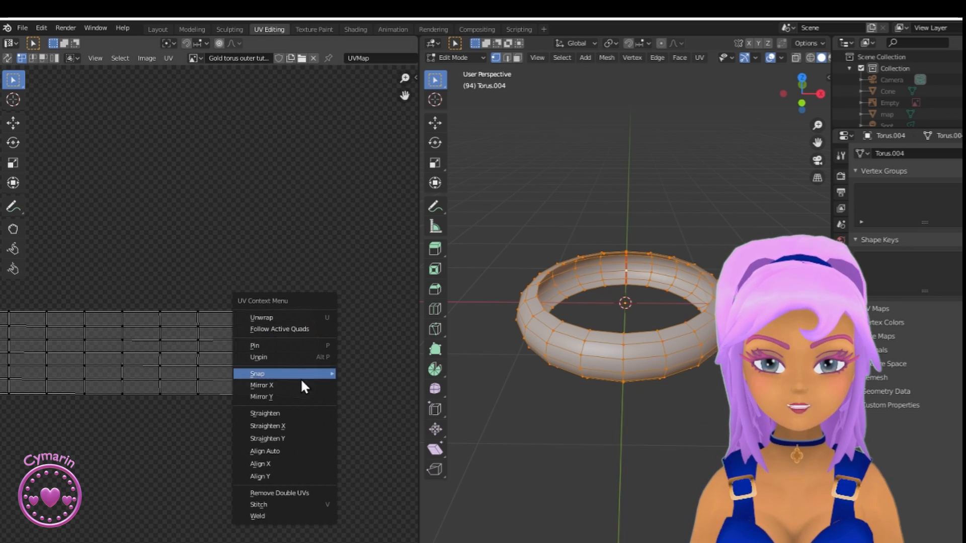
click(296, 414)
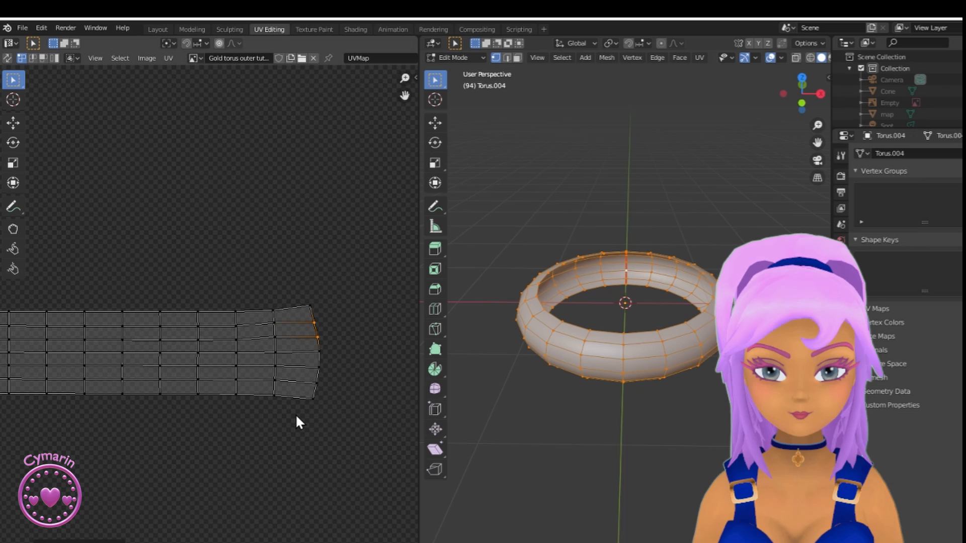
right_click(316, 334)
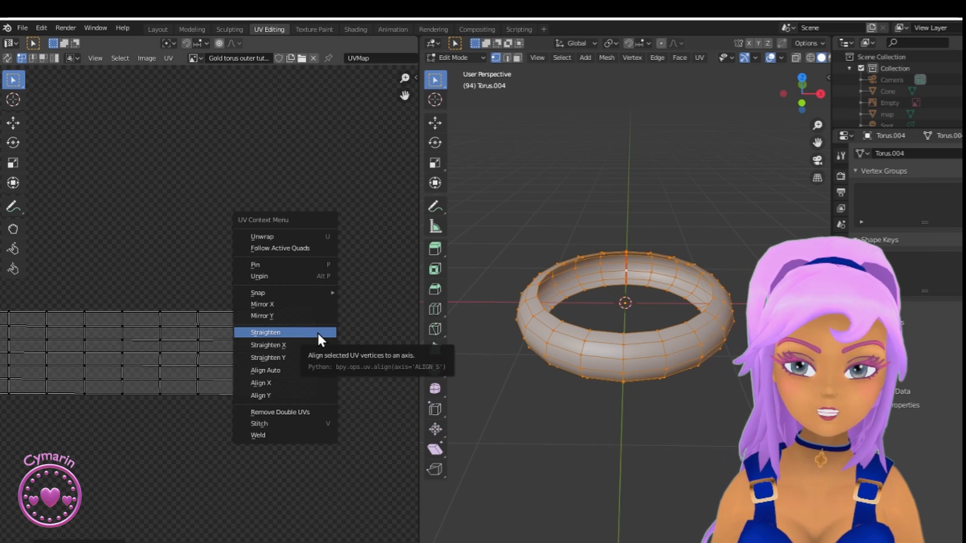
click(290, 370)
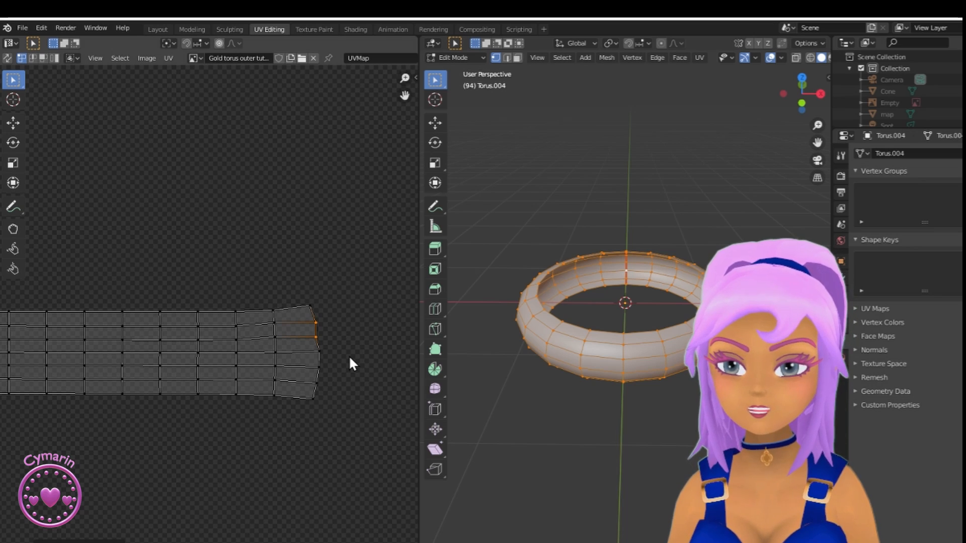
key(ctrl+z)
Make the end quad's outer and inner side edges vertical by scaling each vertex pair flat along X
key(s)
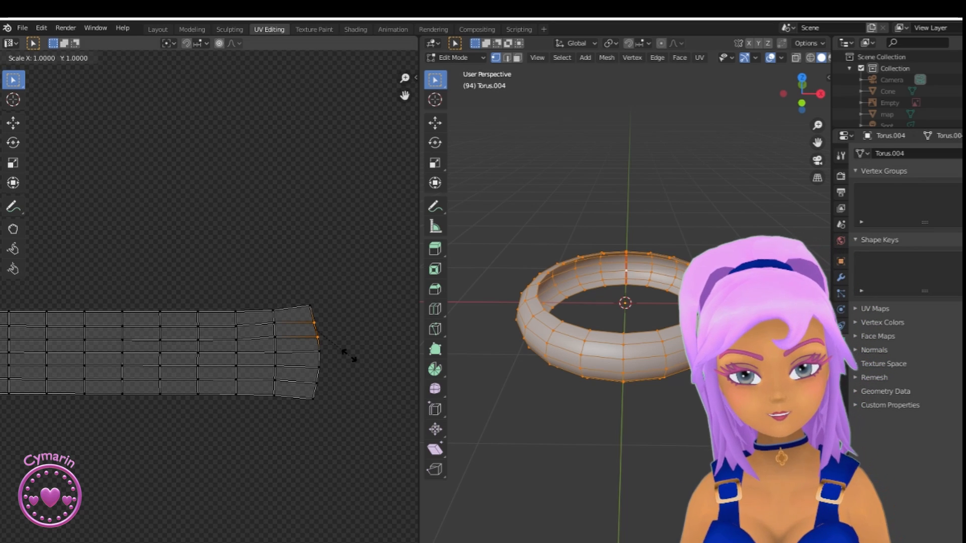
key(Return)
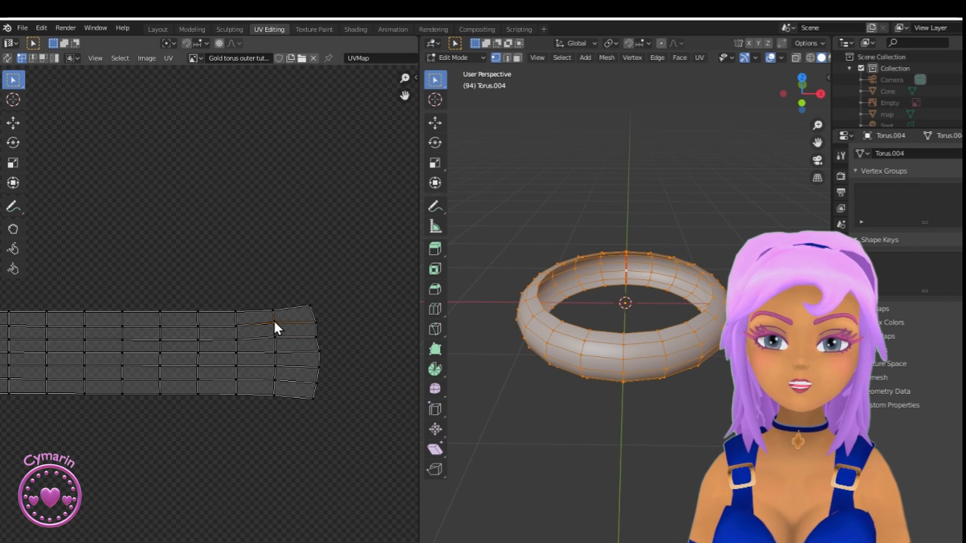
key(s)
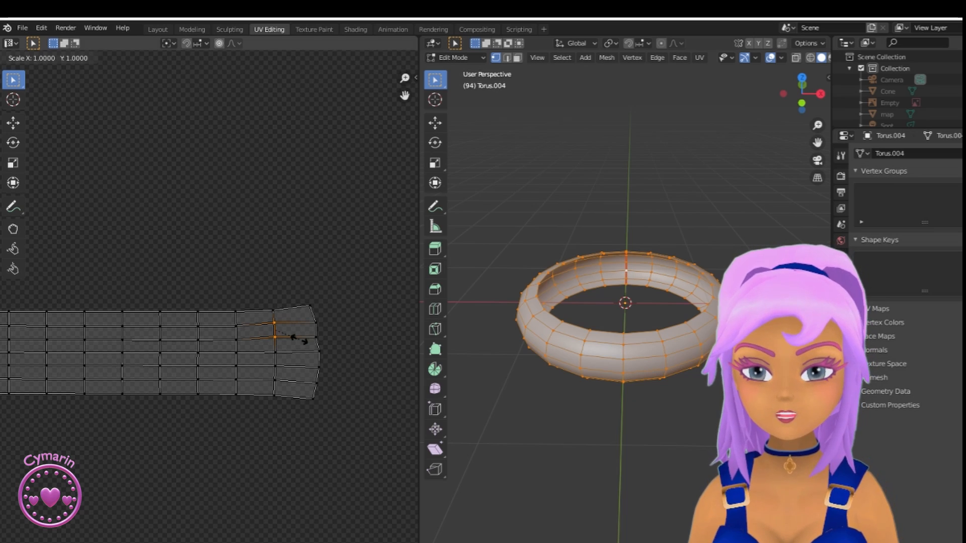
key(Return)
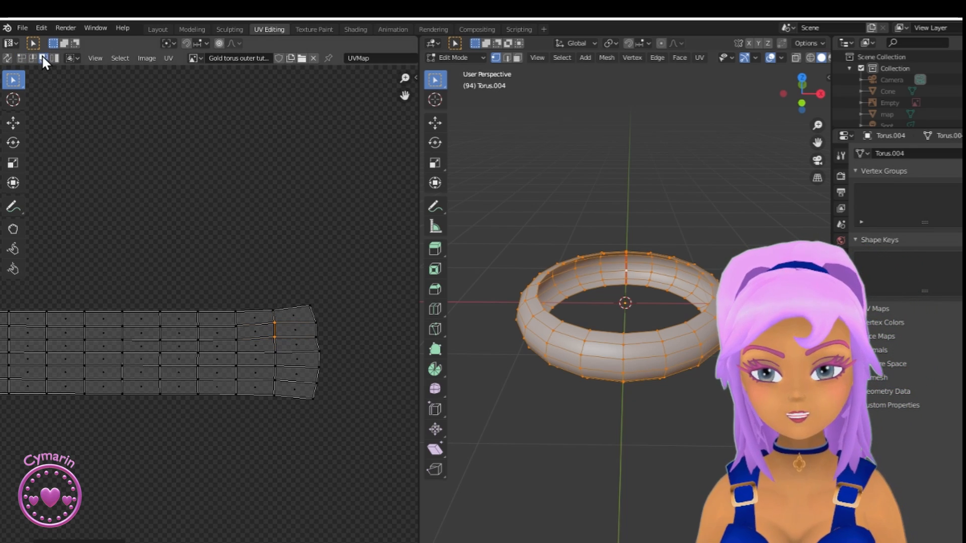
Straighten the whole UV strip with Follow Active Quads, using the squared end quad as the active face
click(291, 330)
right_click(291, 330)
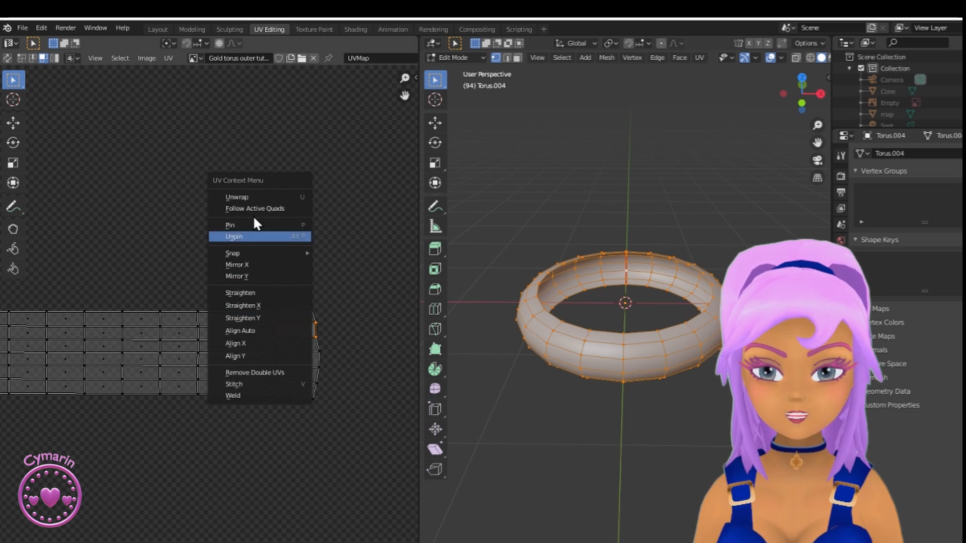
click(252, 208)
scroll(224, 302, down, 7)
middle_drag(211, 355, 200, 378)
scroll(252, 347, up, 3)
scroll(250, 348, up, 1)
scroll(195, 370, down, 2)
middle_drag(198, 345, 196, 339)
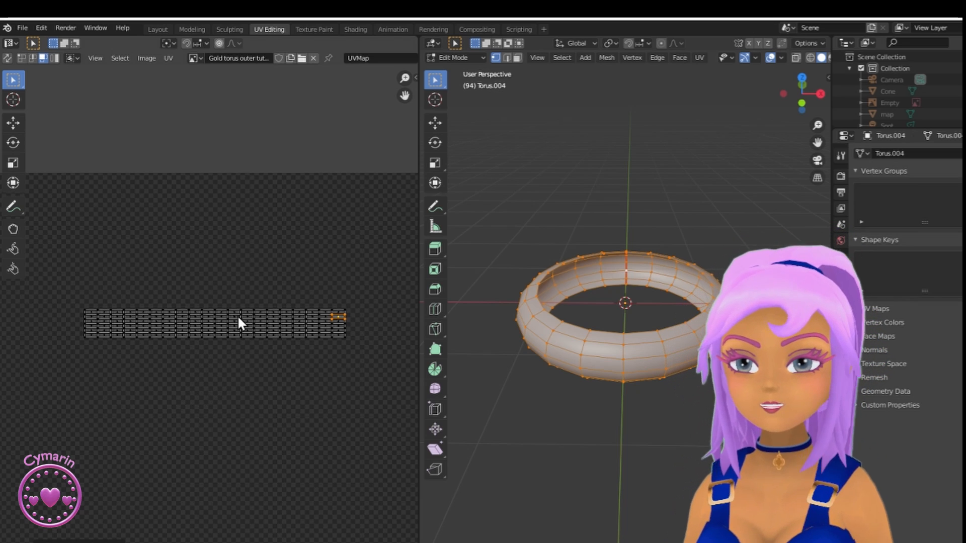
In Texture Paint, use the Fill tool to cover the ring with light yellow (H 0.180, S 0.608, V 1.000)
scroll(216, 357, down, 1)
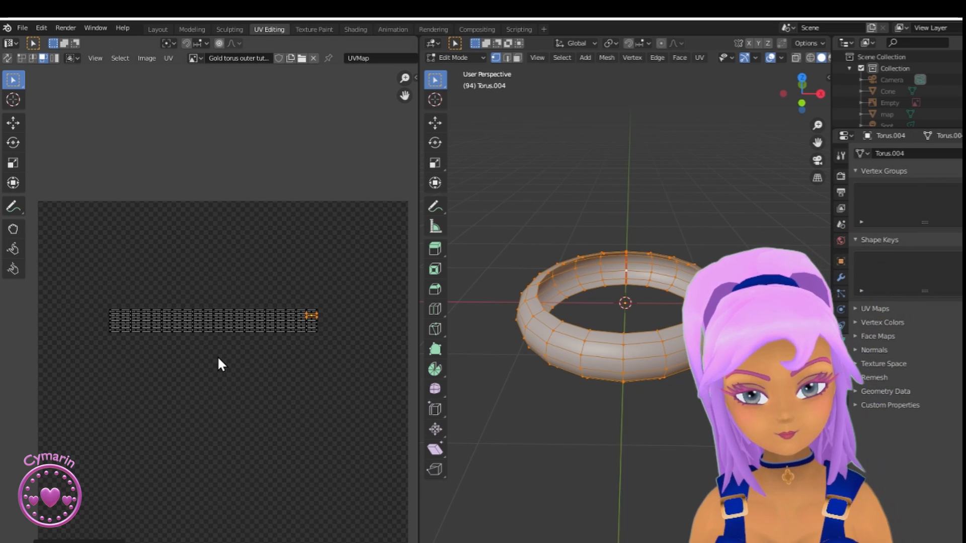
click(225, 407)
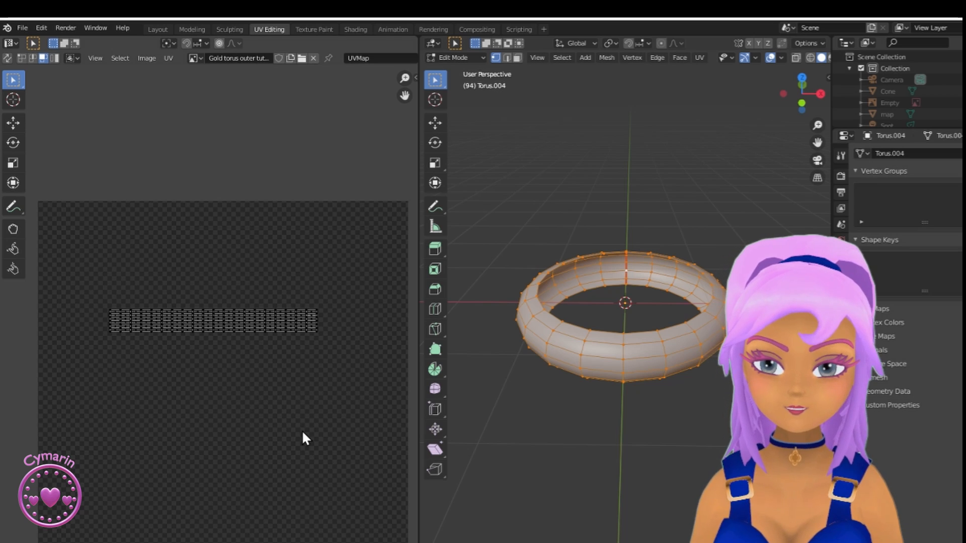
click(313, 30)
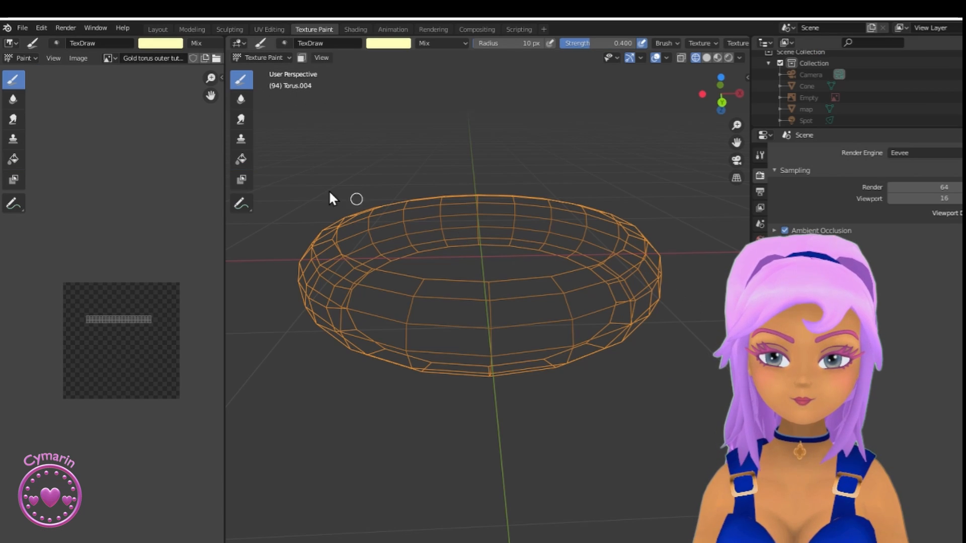
click(241, 159)
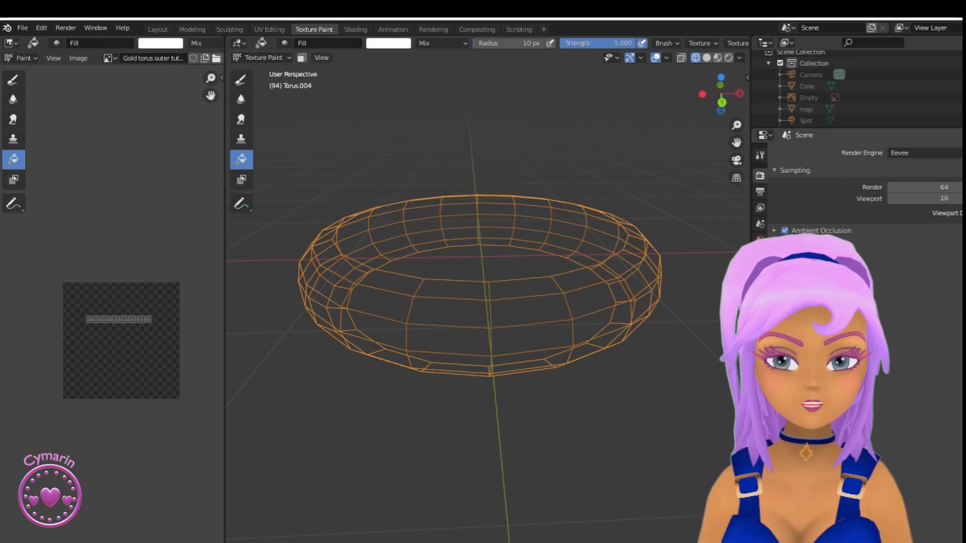
click(759, 155)
click(866, 370)
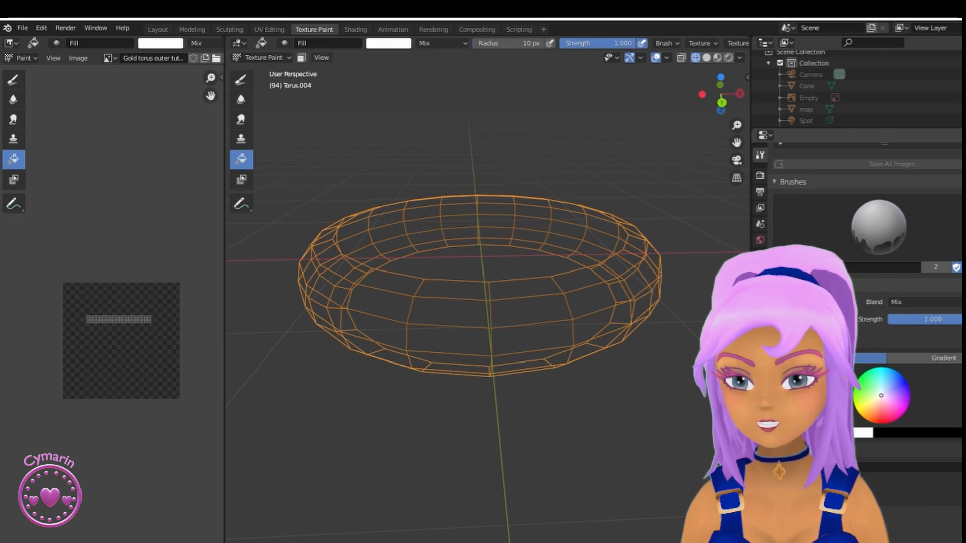
mouse_move(878, 397)
mouse_down()
mouse_move(871, 389)
mouse_move(865, 403)
mouse_up()
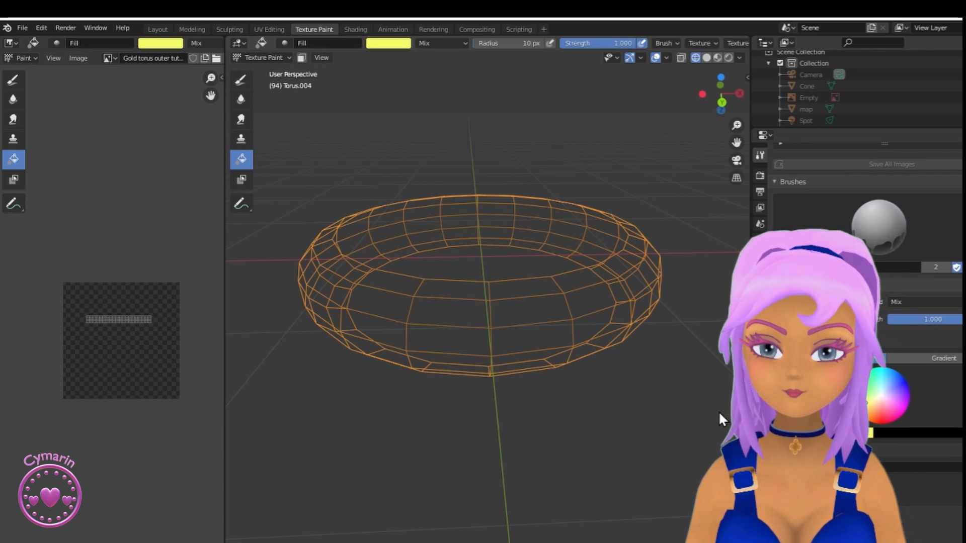
click(497, 307)
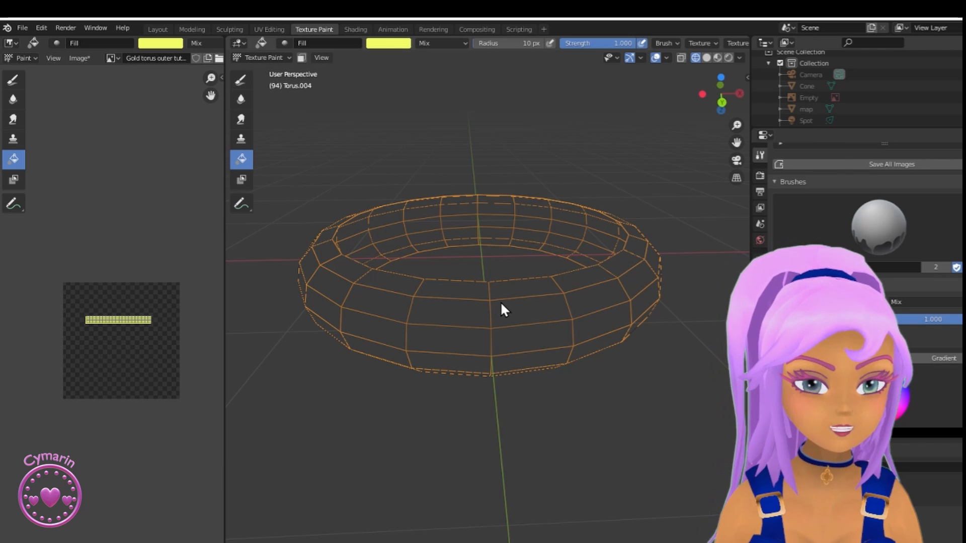
Display the painted ring in Material Preview shading
click(707, 57)
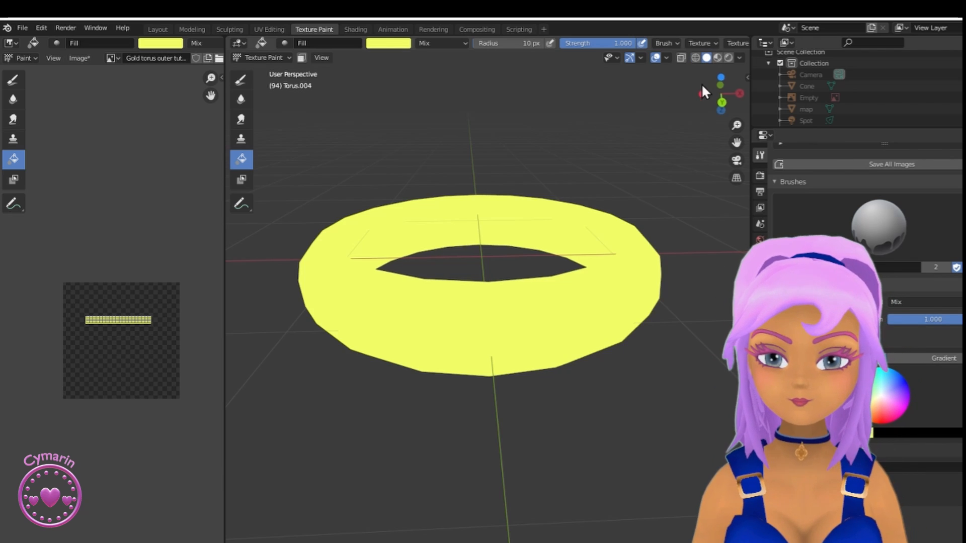
scroll(539, 337, down, 4)
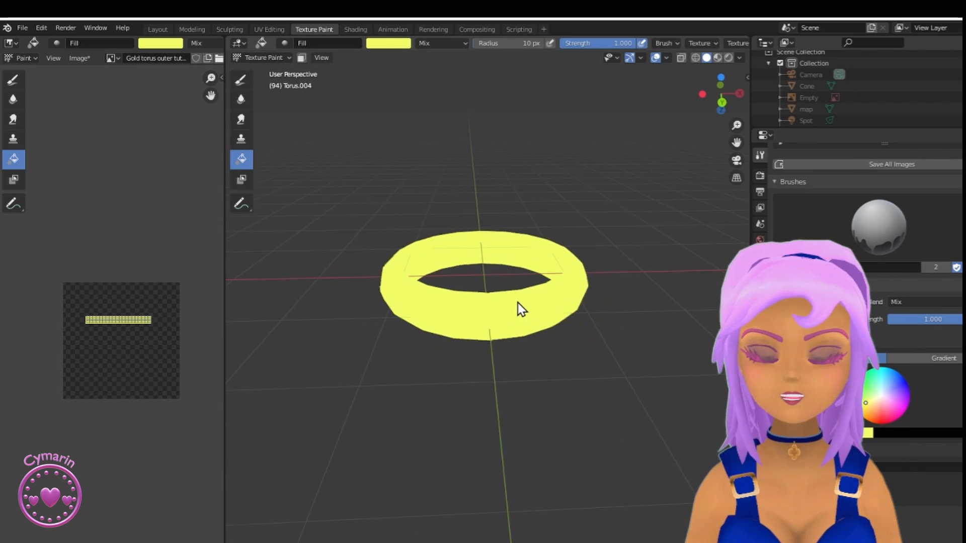
mouse_move(517, 308)
middle_down()
mouse_move(517, 366)
mouse_move(508, 295)
mouse_move(529, 312)
middle_up()
click(717, 57)
scroll(526, 280, up, 2)
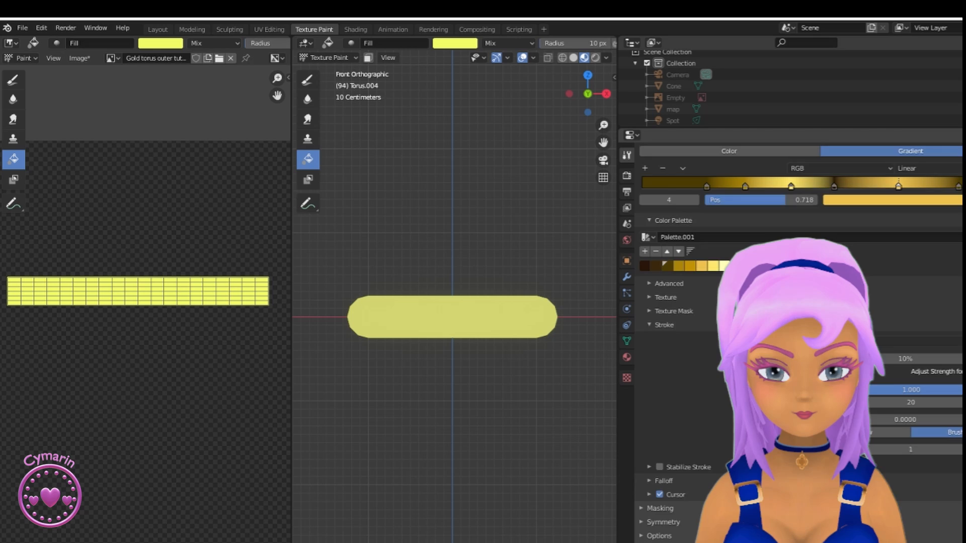
Try a linear gold gradient fill running horizontally across the full width of the ring in front view
scroll(875, 266, up, 8)
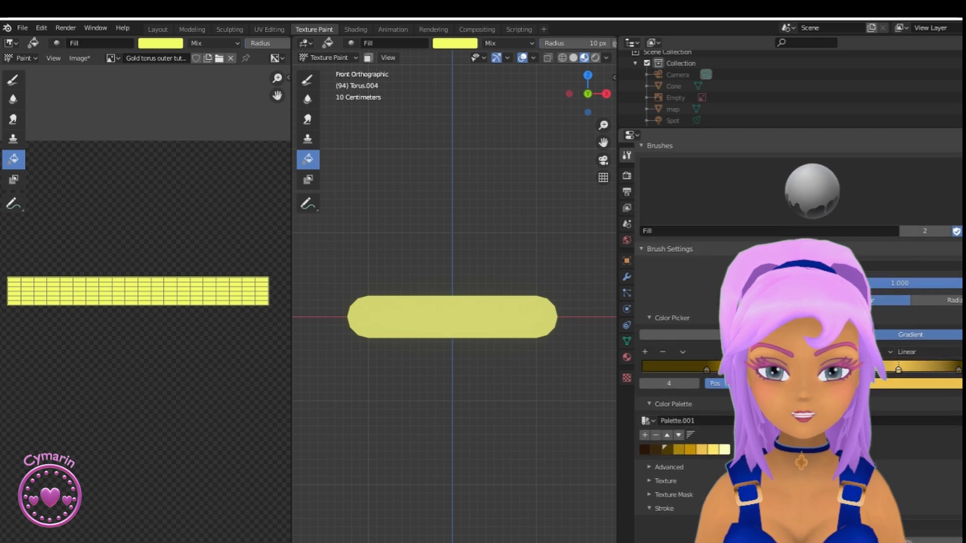
scroll(875, 266, down, 6)
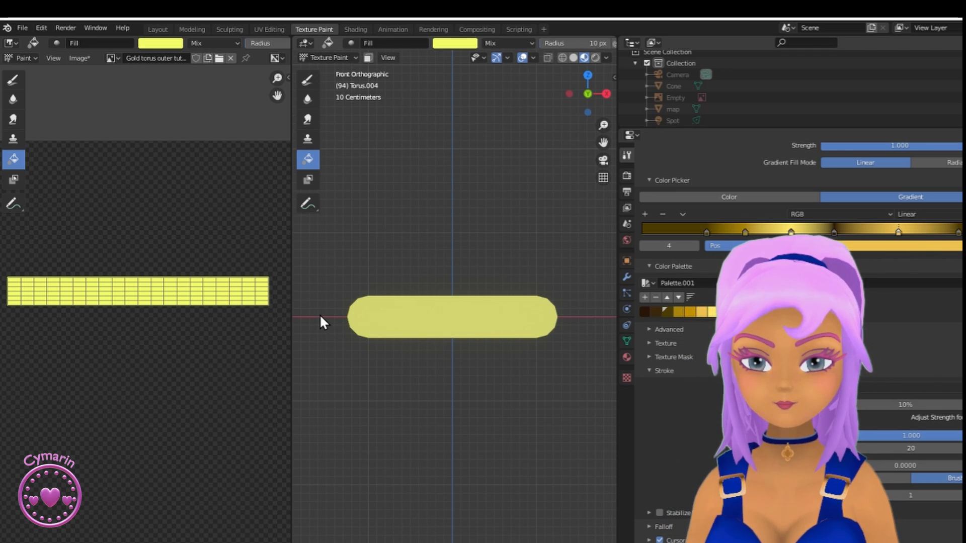
drag(320, 315, 583, 318)
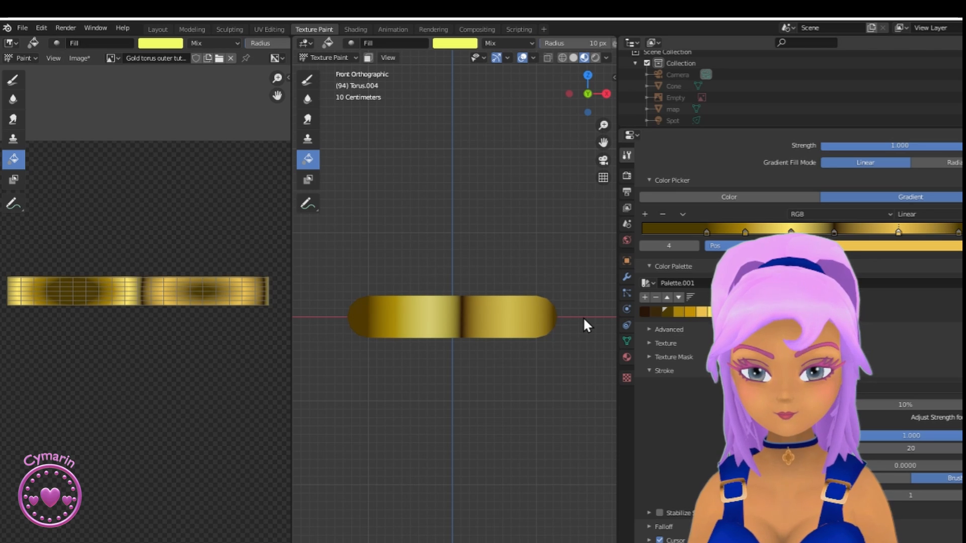
middle_drag(398, 354, 459, 332)
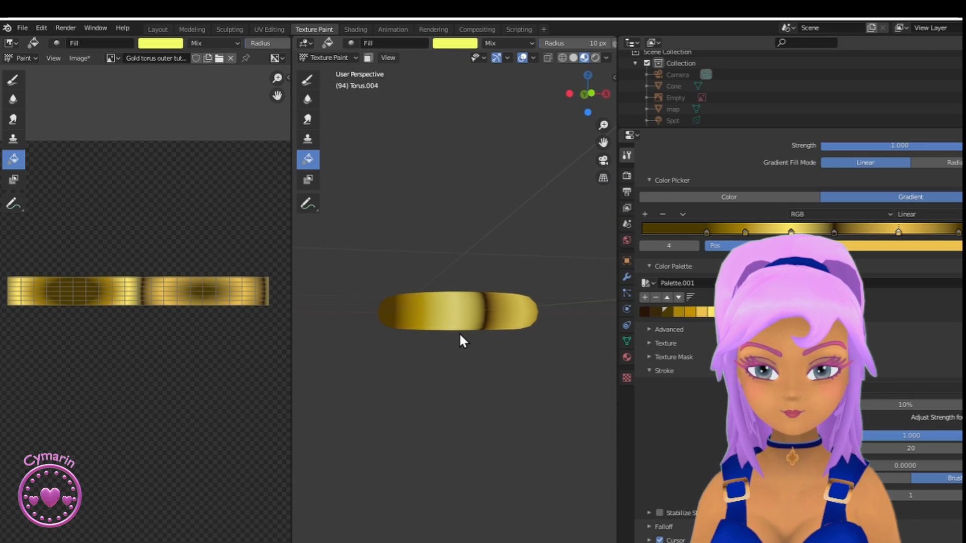
From front view, apply the linear gold gradient vertically across the ring's height and inspect the banding
key(KP_1)
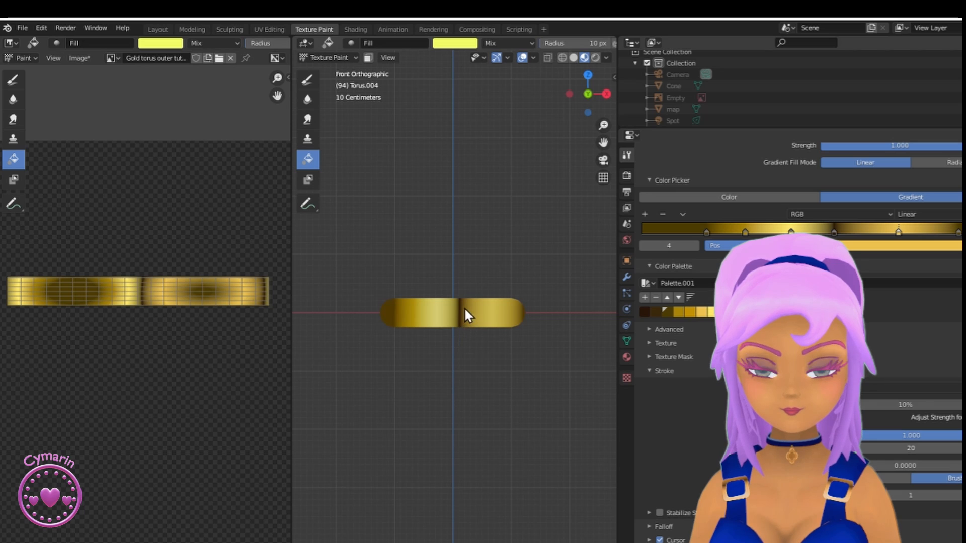
click(453, 333)
mouse_move(453, 333)
middle_down()
mouse_move(461, 304)
mouse_move(455, 400)
mouse_move(461, 304)
mouse_move(450, 267)
mouse_move(442, 394)
mouse_move(446, 330)
middle_up()
scroll(460, 305, up, 5)
scroll(449, 327, down, 5)
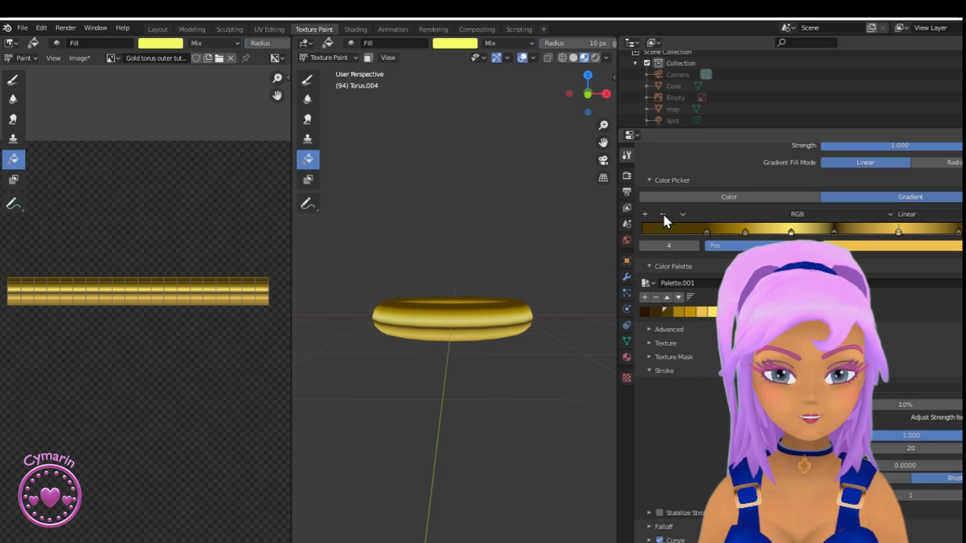
Reset the Fill brush's gradient color ramp to its default and show the gold bars reference image (Empty)
click(682, 214)
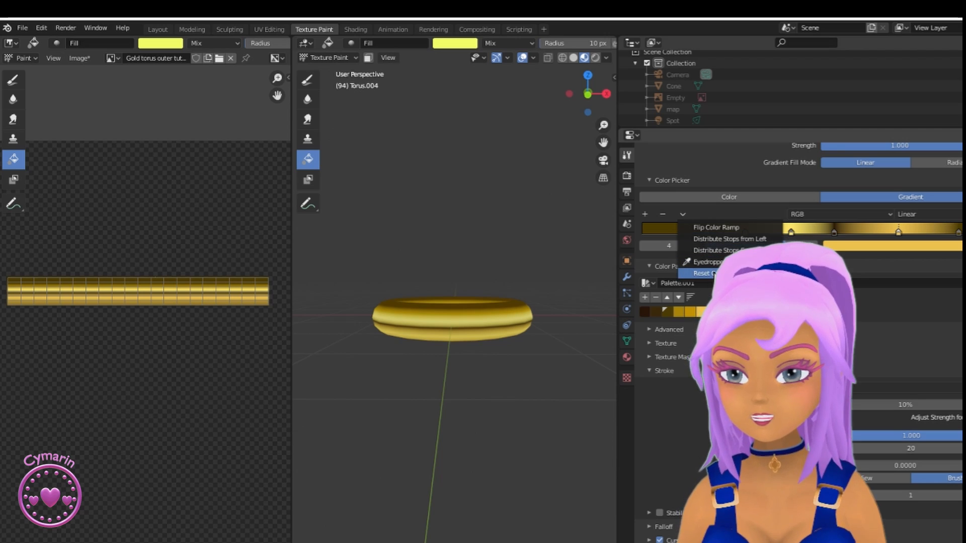
click(700, 273)
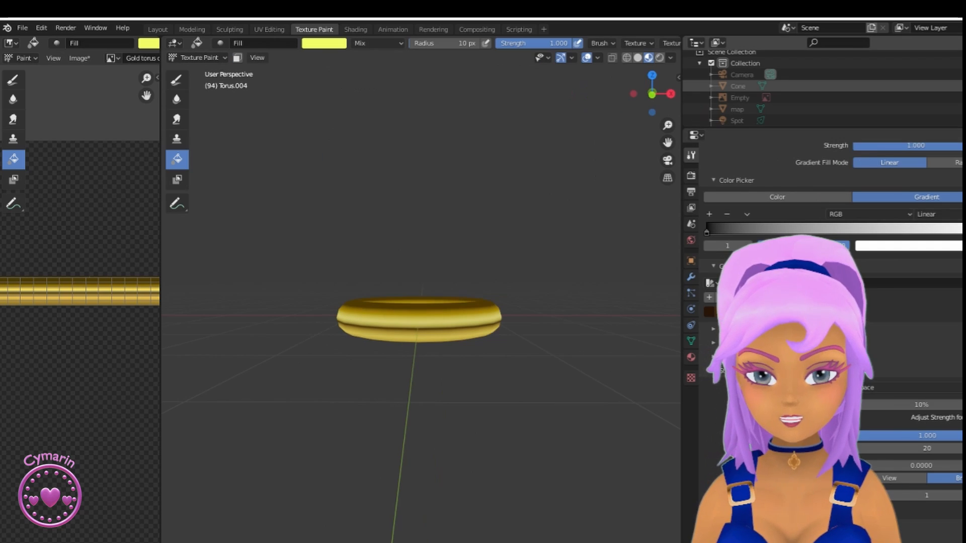
click(960, 98)
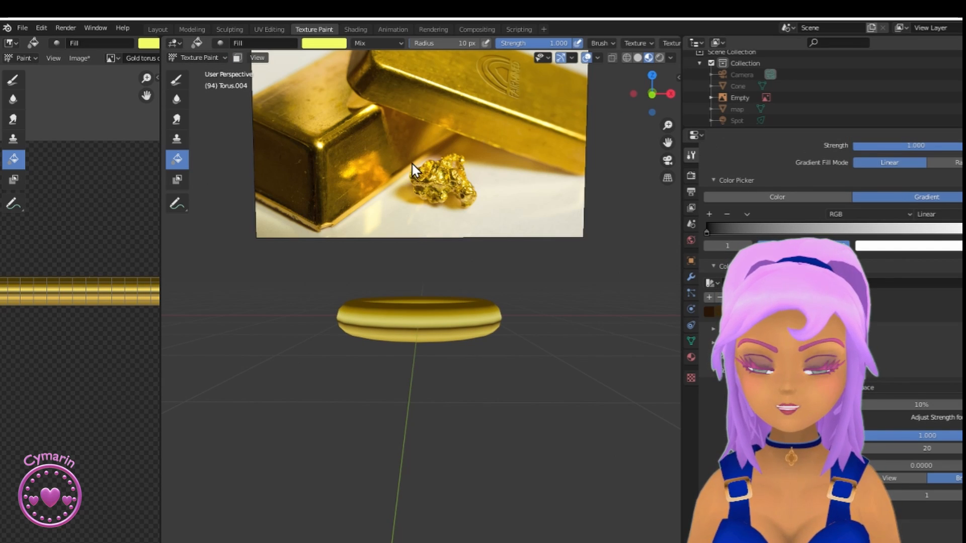
scroll(412, 163, down, 2)
mouse_move(411, 162)
middle_down()
mouse_move(409, 179)
mouse_move(412, 156)
middle_up()
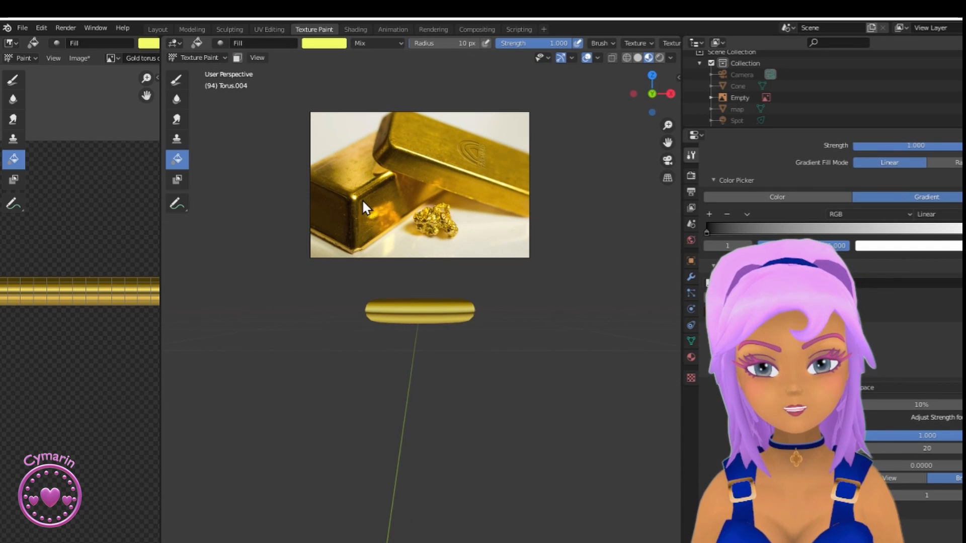
scroll(528, 302, up, 2)
middle_drag(528, 302, 532, 268)
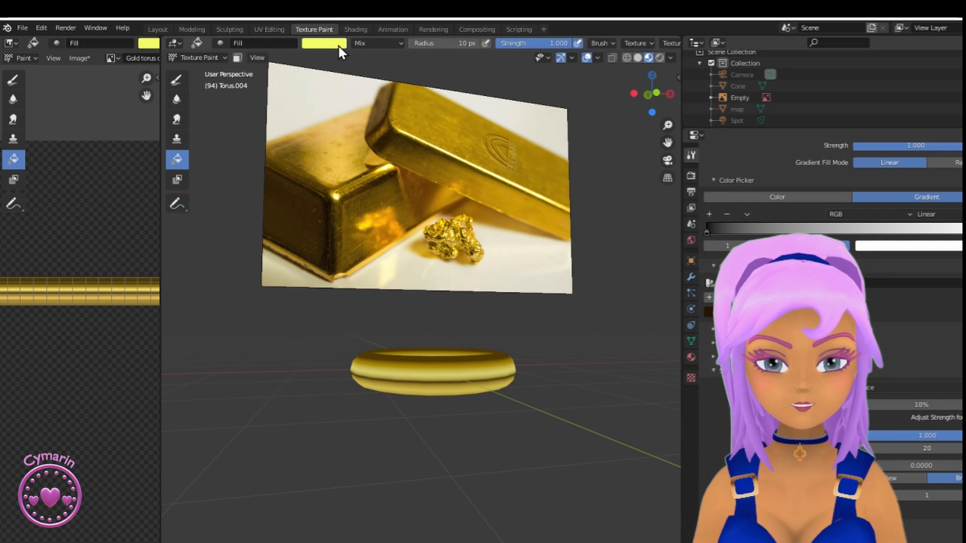
Sample a mid gold tone from the top face of the upper gold bar as the brush color
click(320, 44)
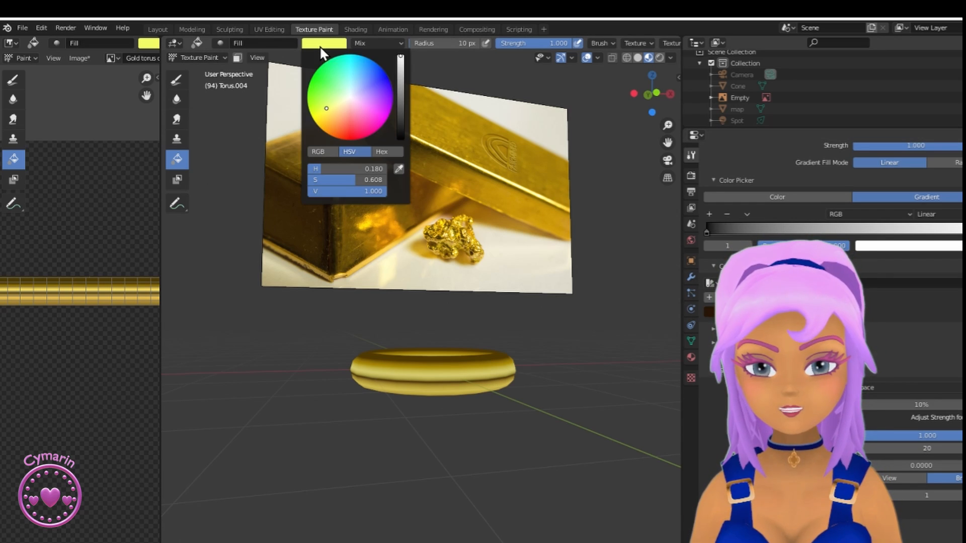
click(399, 169)
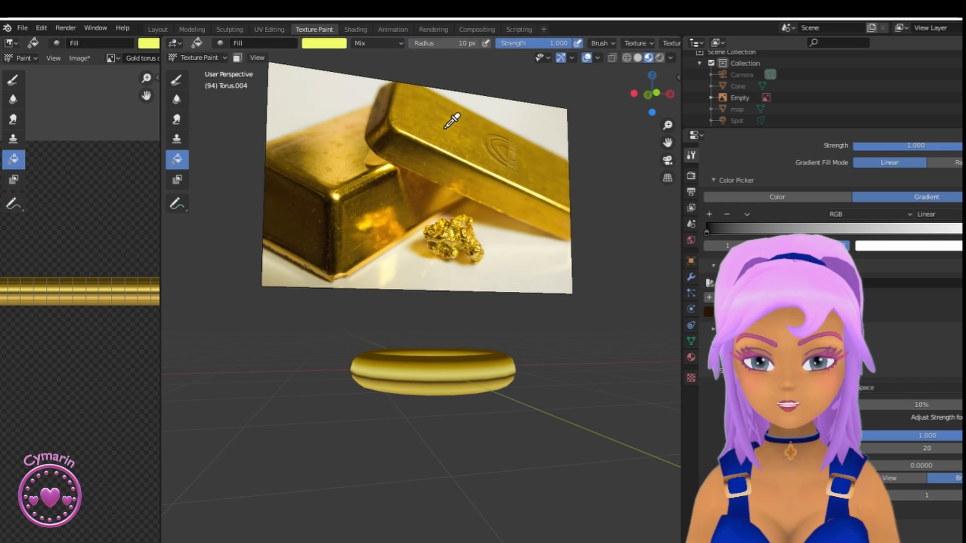
click(444, 128)
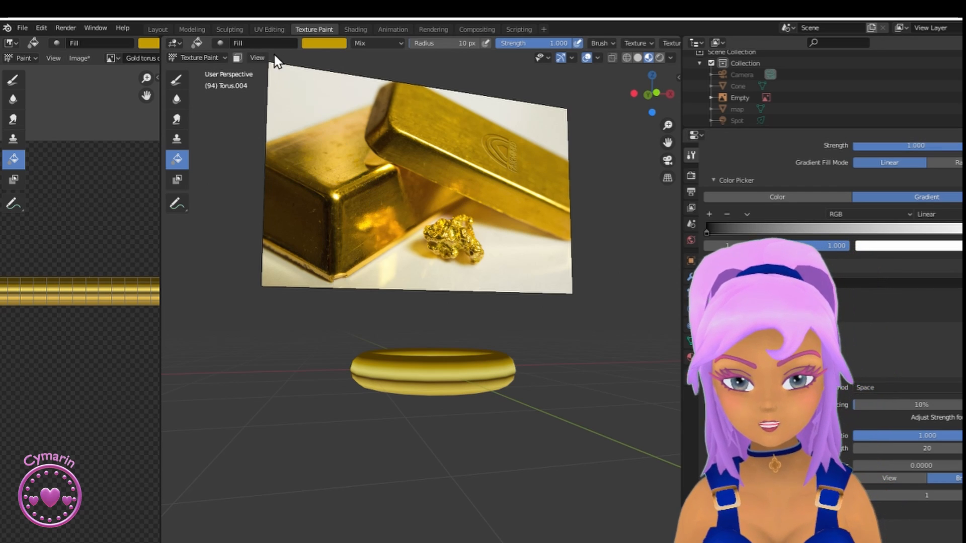
Sample a dark brown as the brush color and darken it to a value (V) of 0.080
click(322, 43)
click(400, 169)
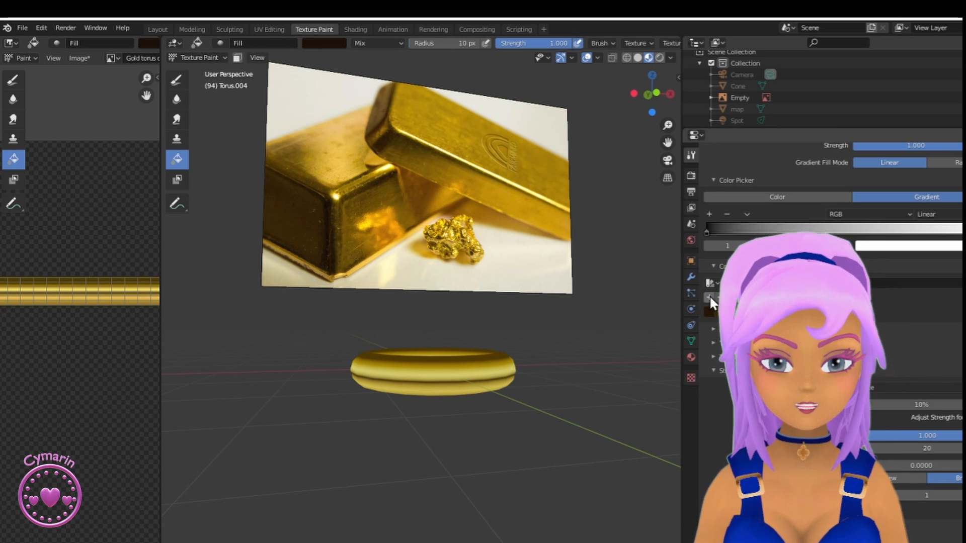
click(329, 43)
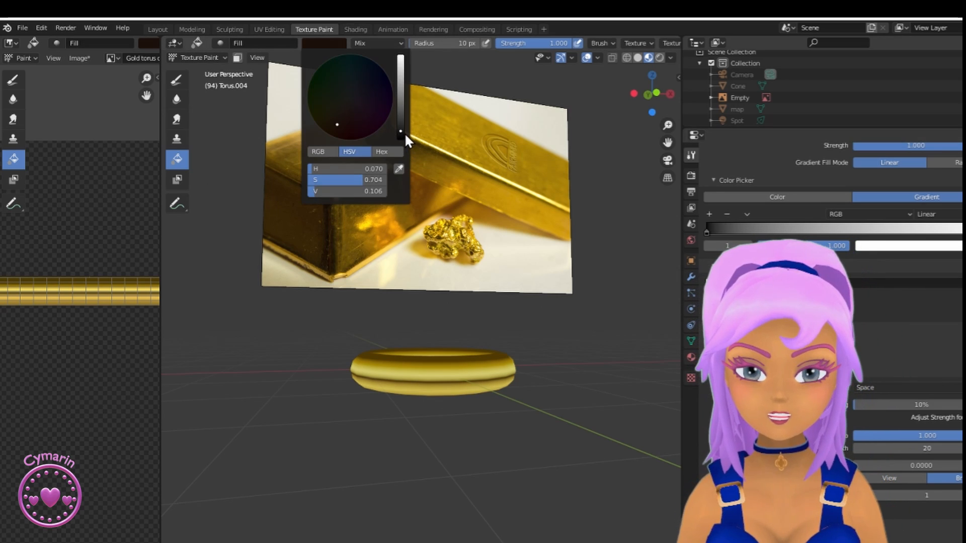
drag(405, 132, 401, 135)
Replace the dark brush color with gold sampled from the upper bar in the reference image
click(325, 43)
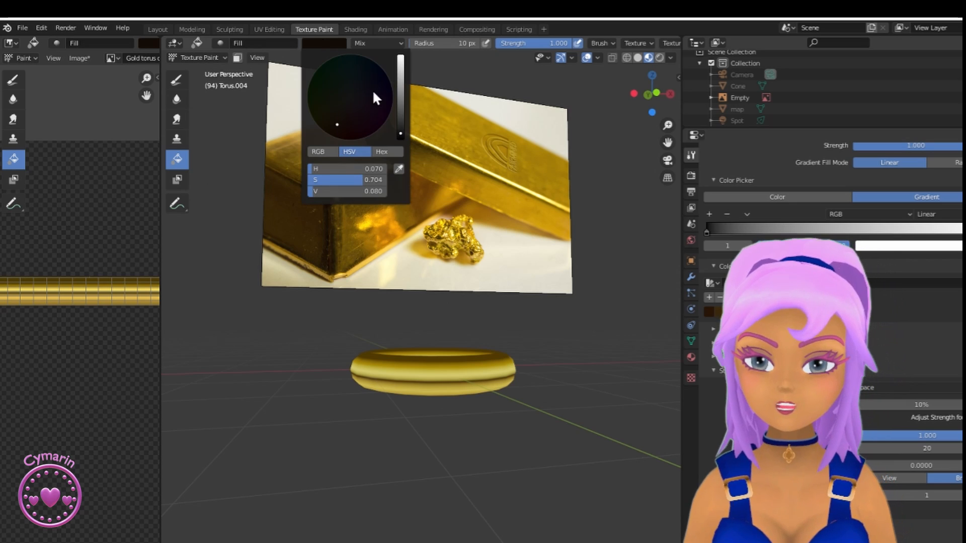
click(399, 168)
click(445, 132)
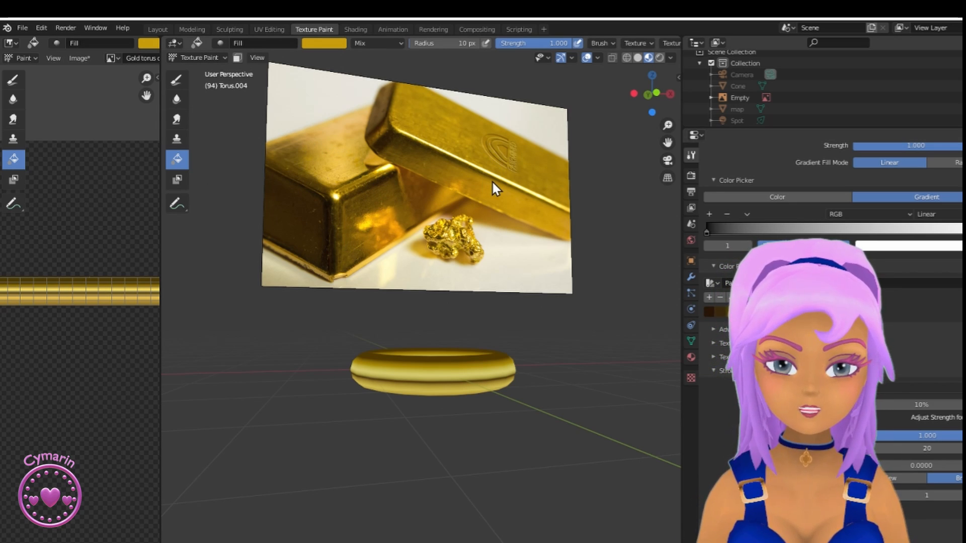
Add six more color stops to the Fill brush's gradient ramp
mouse_move(421, 301)
middle_down()
mouse_move(425, 310)
mouse_move(421, 294)
middle_up()
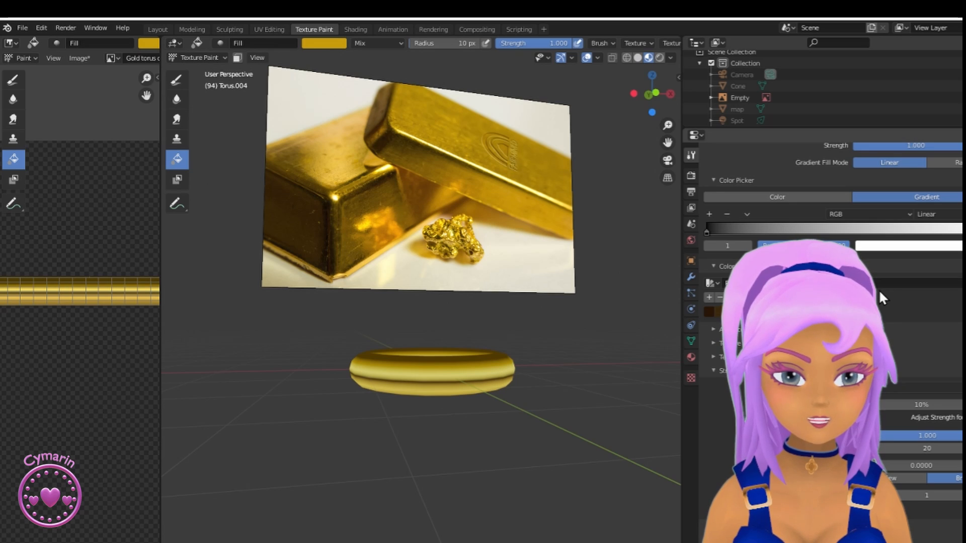
click(708, 214)
click(708, 214)
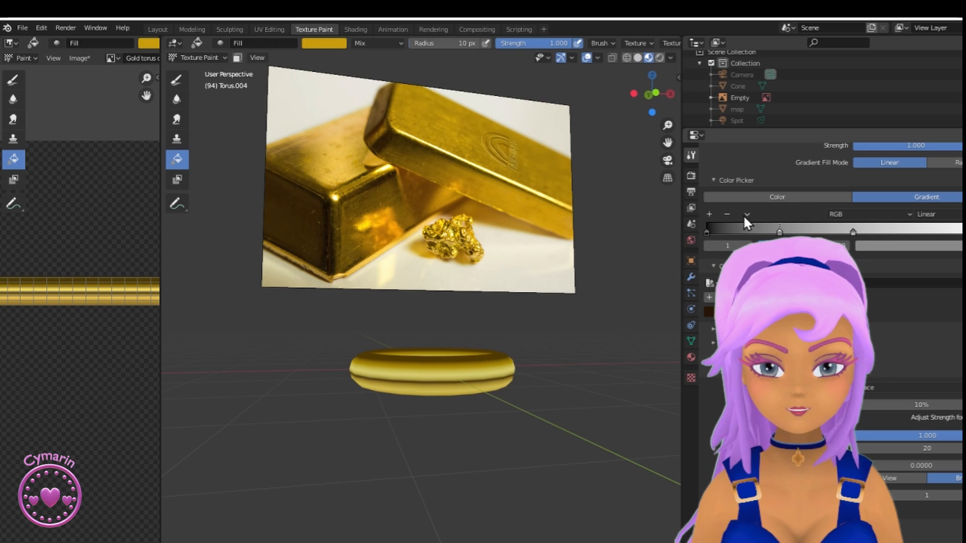
click(709, 214)
click(709, 213)
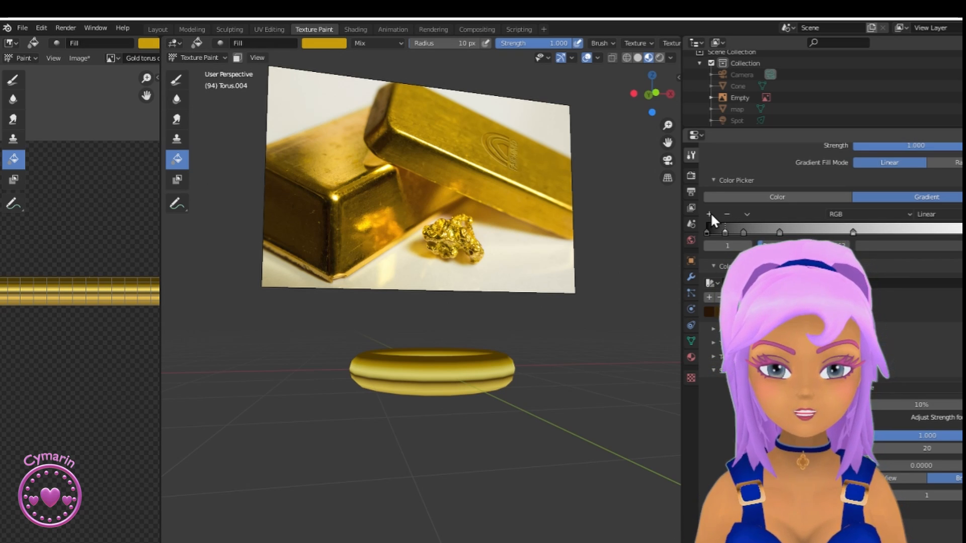
click(710, 214)
click(710, 213)
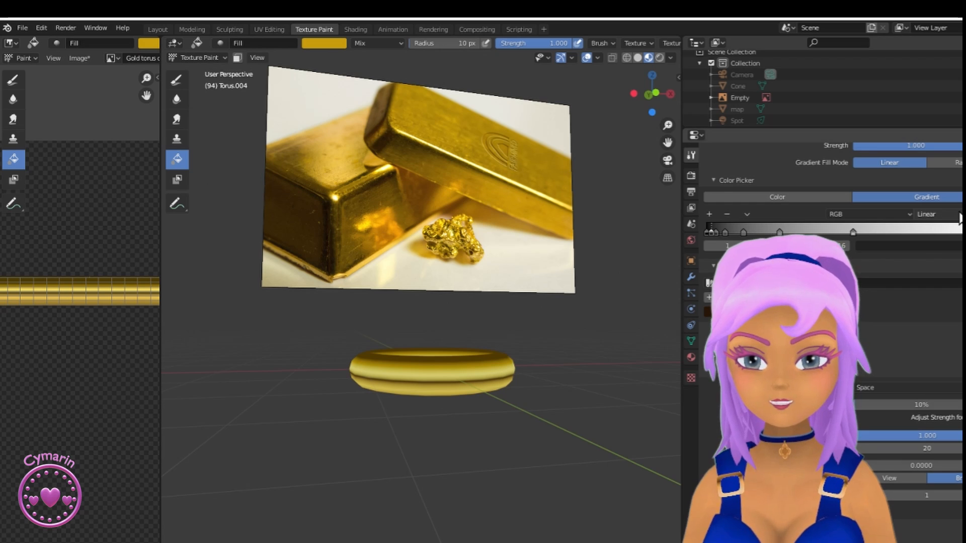
Distribute the gradient's color stops evenly along the ramp and make stop 2 the active one
click(746, 214)
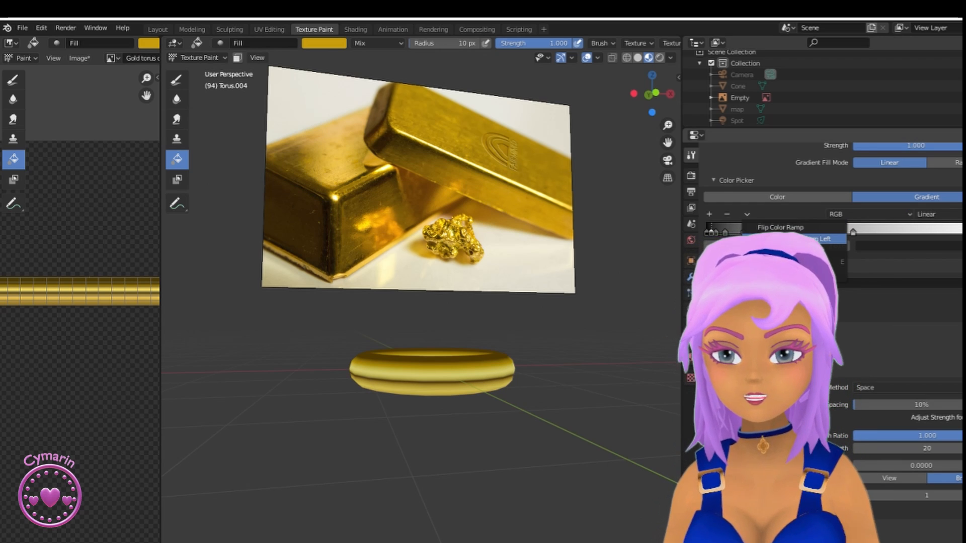
click(816, 249)
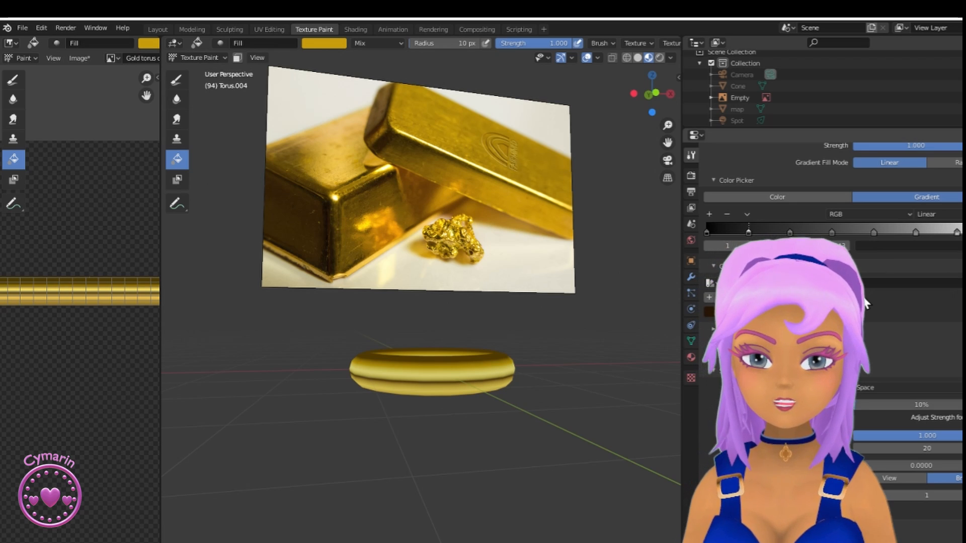
click(790, 232)
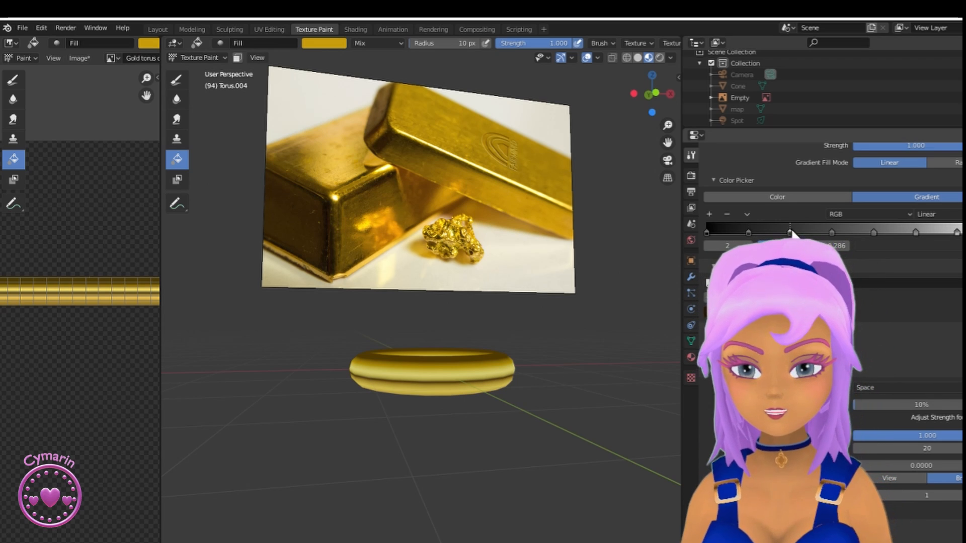
Paste the sampled colors onto gradient stops 0 to 4: dark brown, gold, pale cream, gold and dark brown
key(ctrl+v)
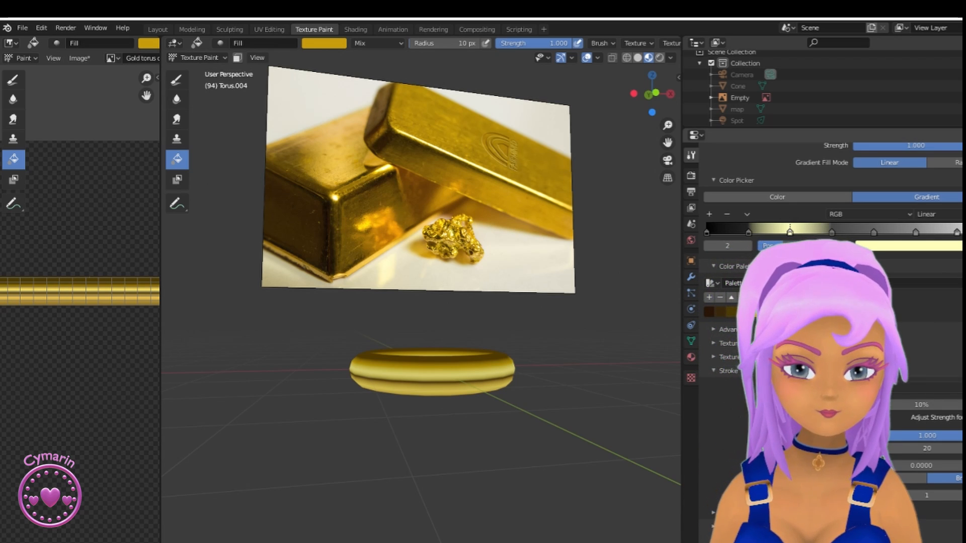
click(749, 232)
key(ctrl+v)
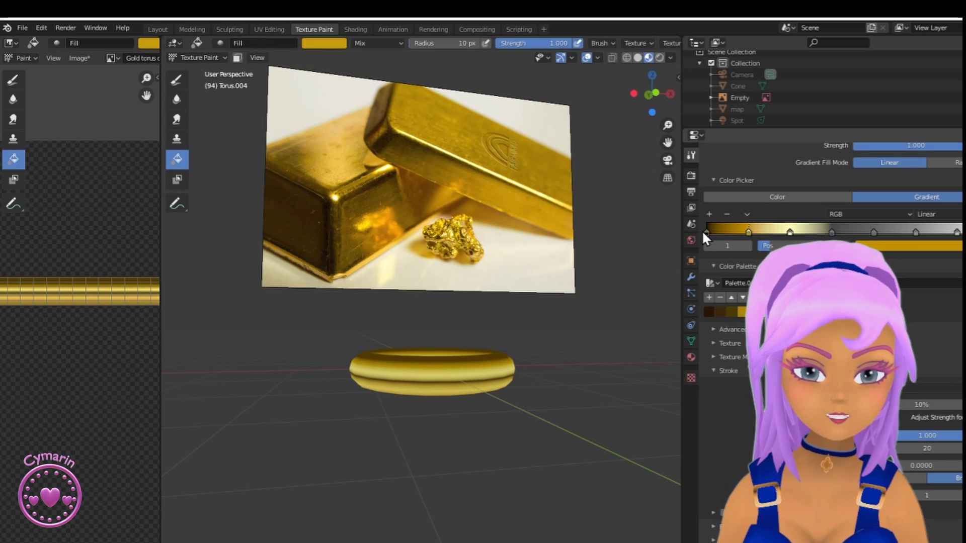
click(707, 232)
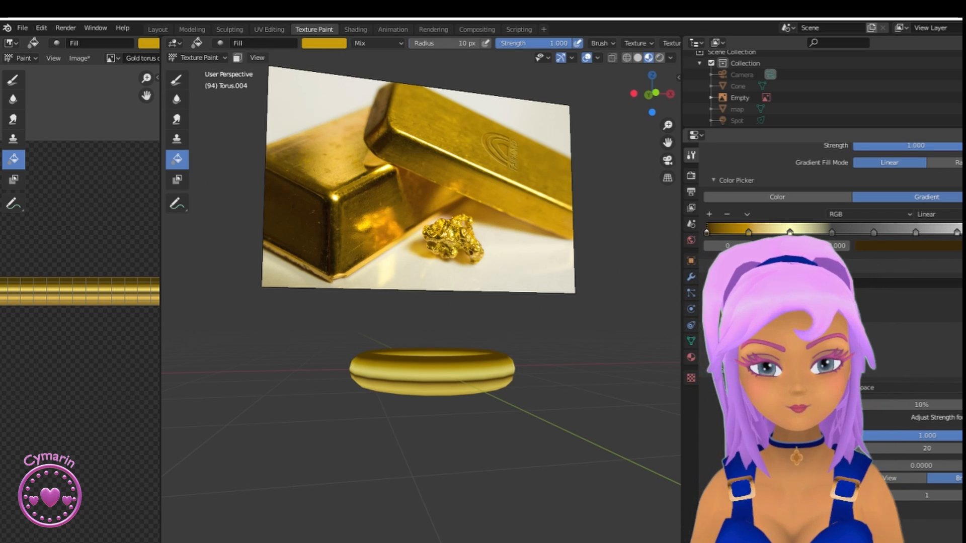
click(831, 233)
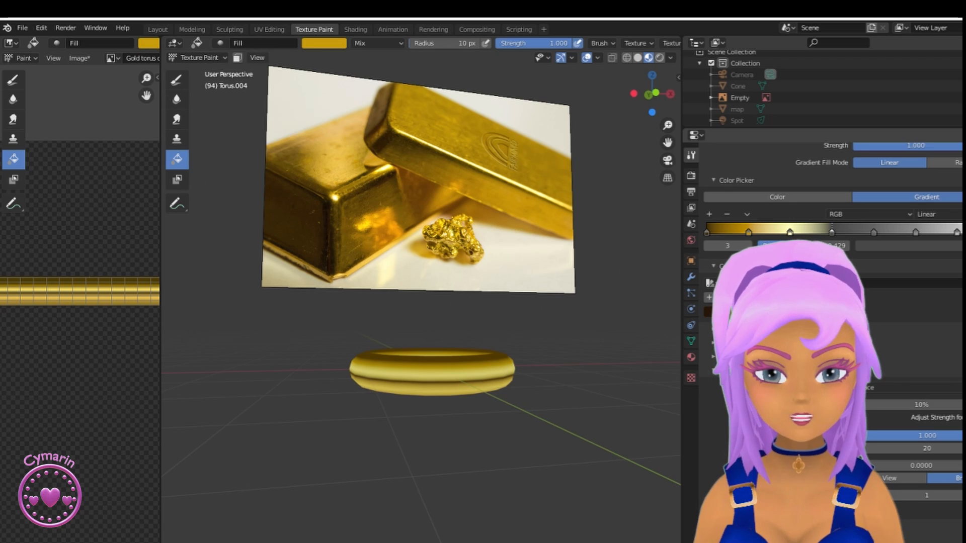
click(873, 231)
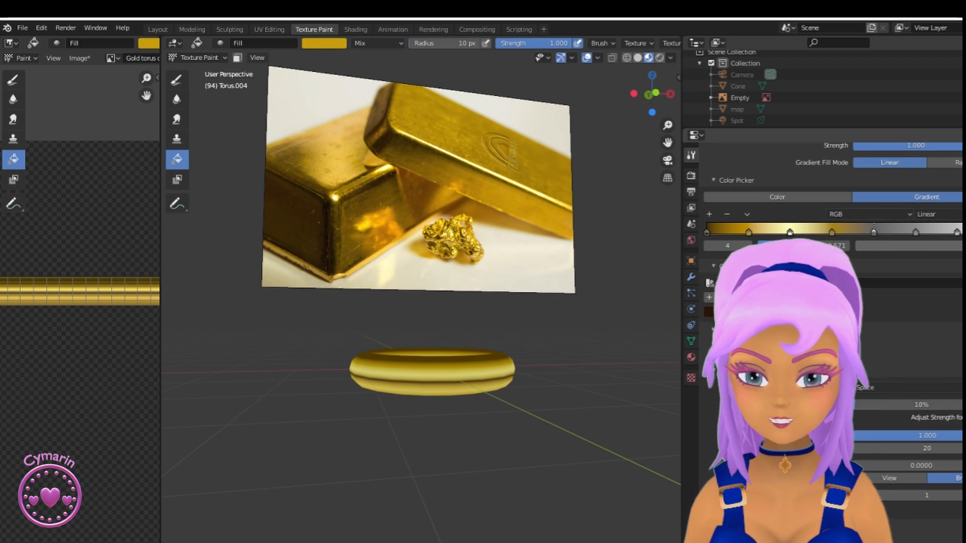
Color gradient stop 5 light gold, stop 6 medium gold and stop 7 dark olive brown with the sampled colors
click(915, 232)
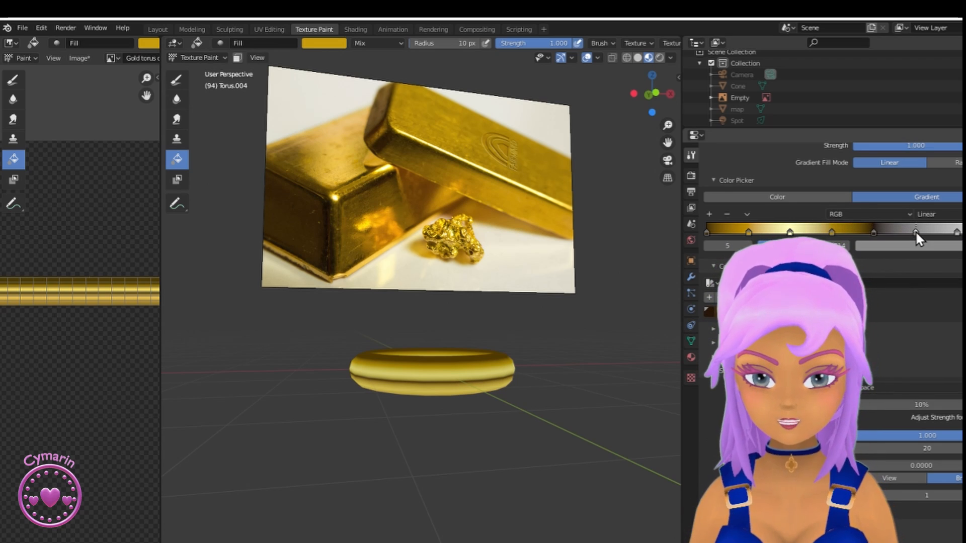
key(ctrl+v)
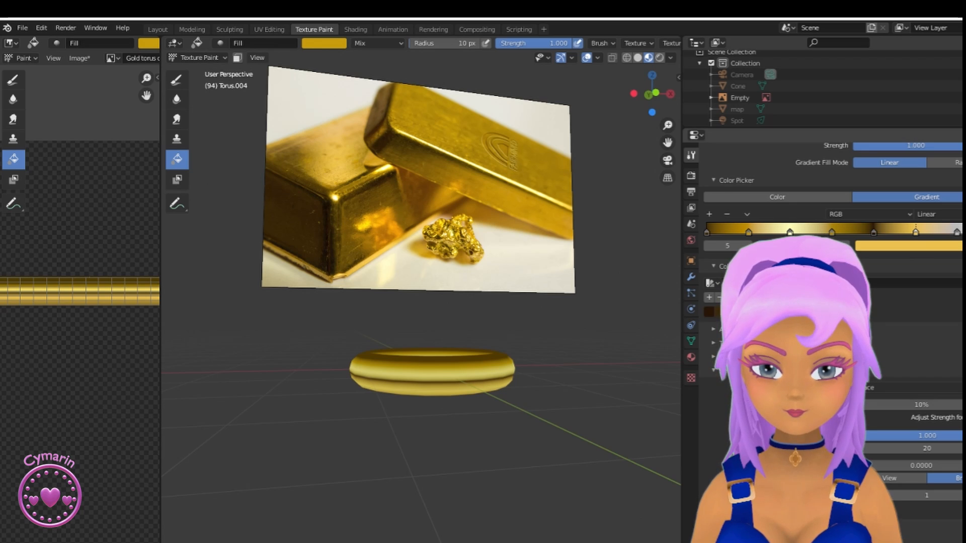
click(956, 233)
click(759, 312)
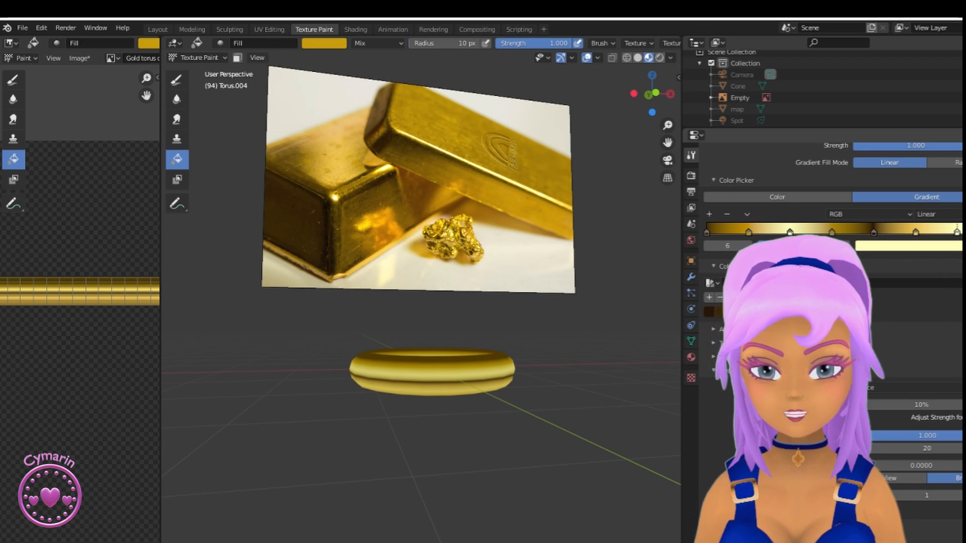
key(ctrl+v)
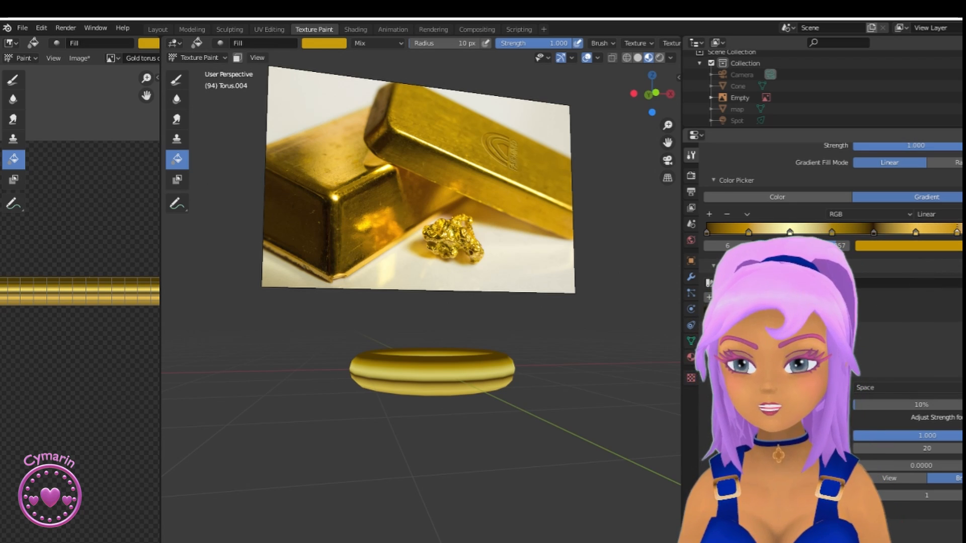
click(965, 232)
key(ctrl+v)
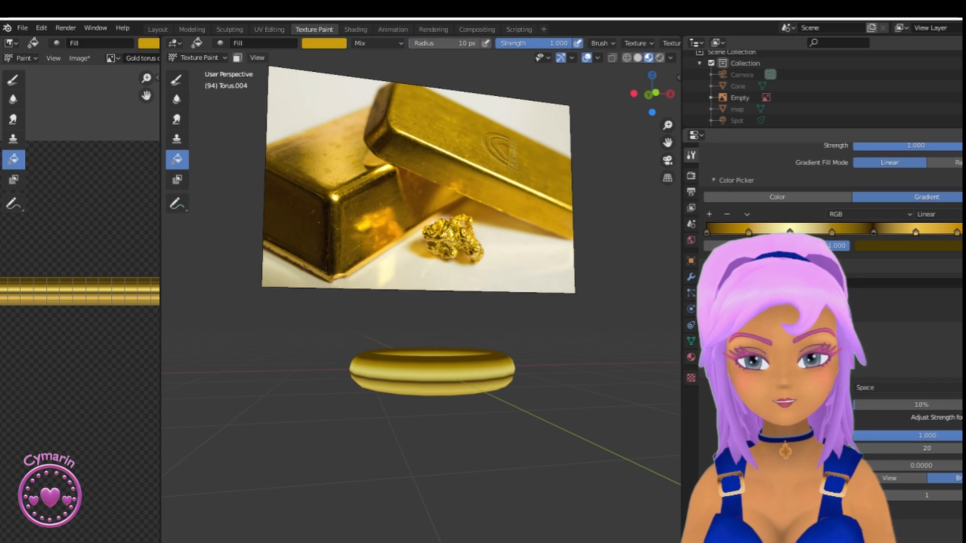
Move gradient stops 3 and 4 closer together around the dark band and shift the light gold stop 5 to position 0.745
scroll(870, 242, down, 2)
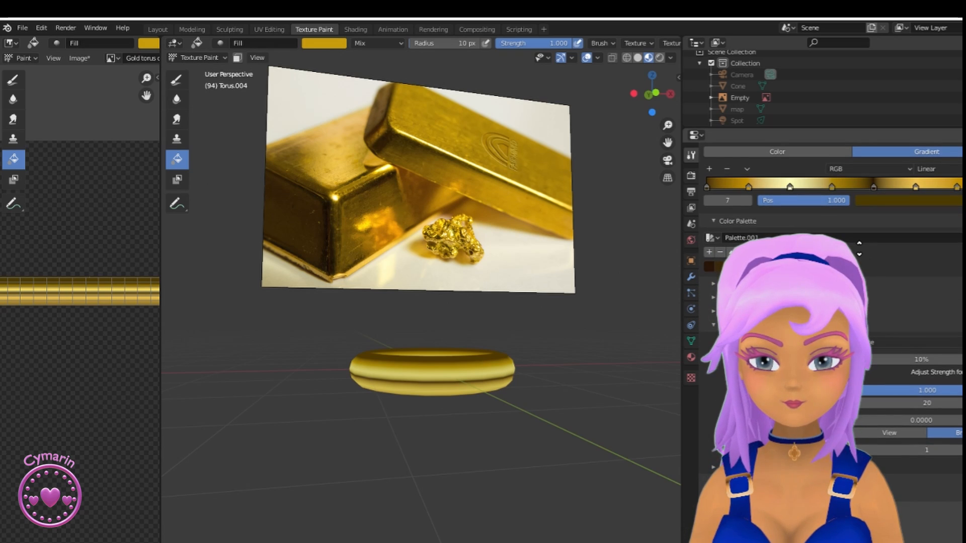
scroll(859, 248, up, 2)
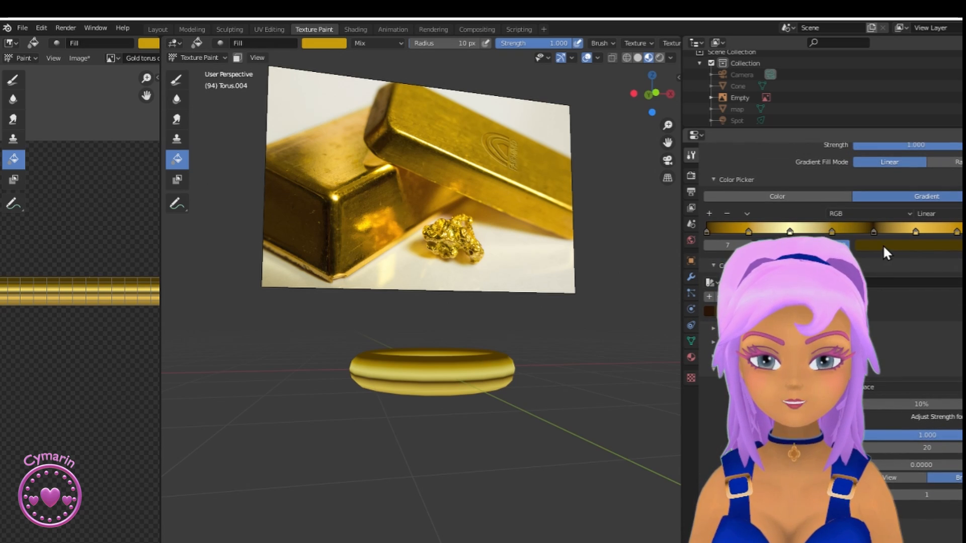
drag(873, 230, 843, 228)
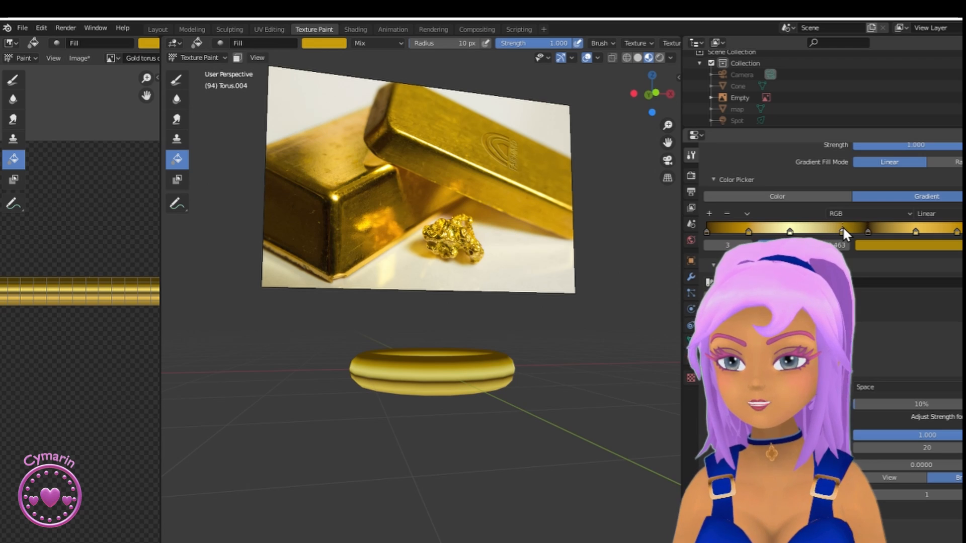
drag(915, 231, 924, 231)
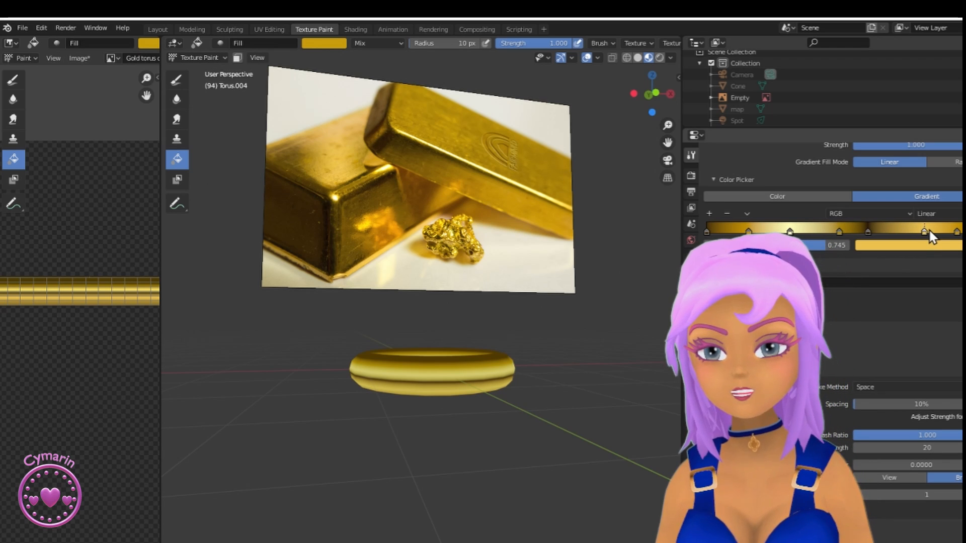
Widen the properties editor with the gold plane framed beside the reference image, and switch the Fill brush from solid color to gradient
scroll(576, 365, down, 4)
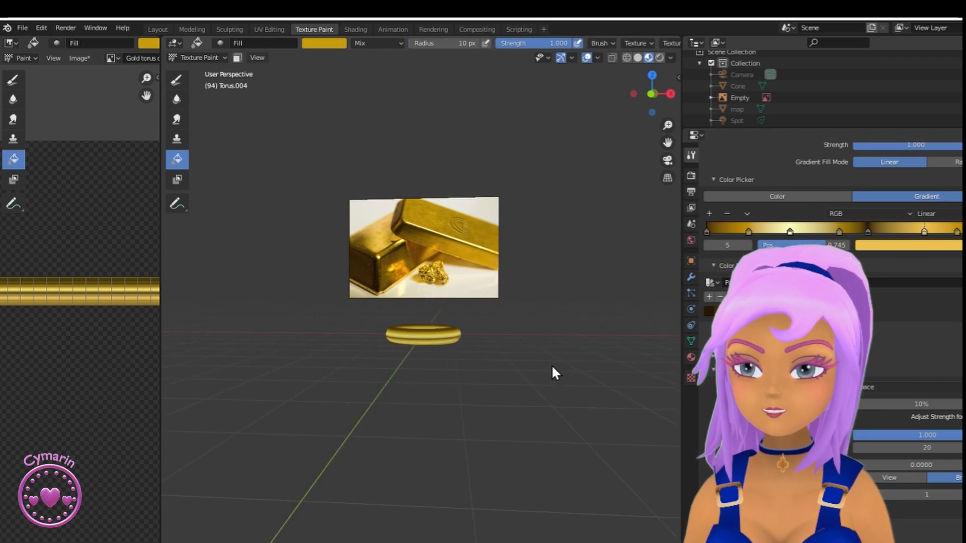
scroll(553, 367, up, 5)
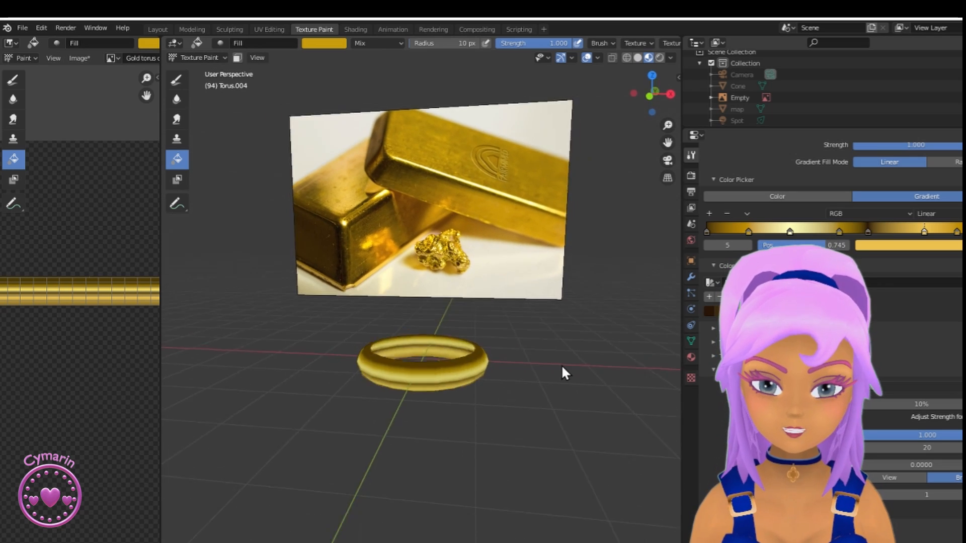
scroll(573, 364, down, 3)
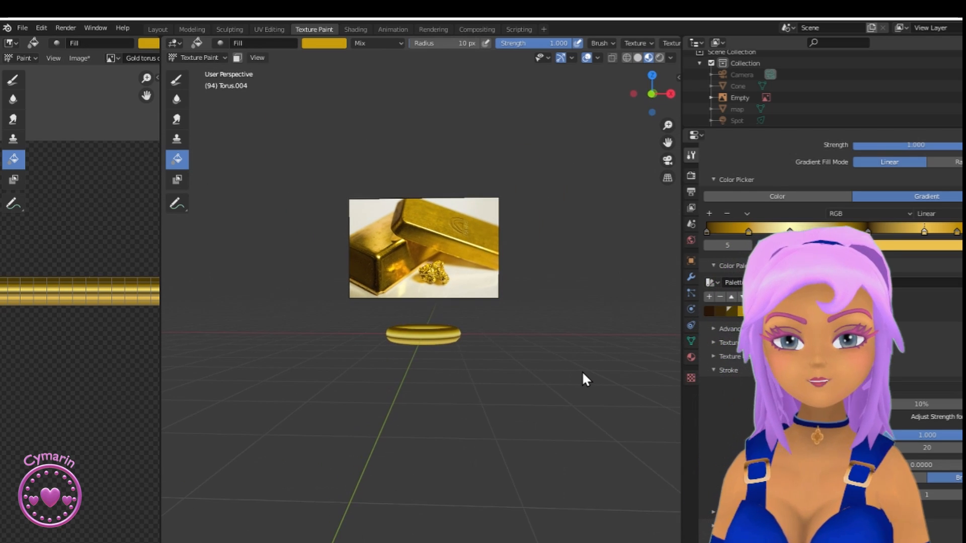
scroll(783, 84, down, 3)
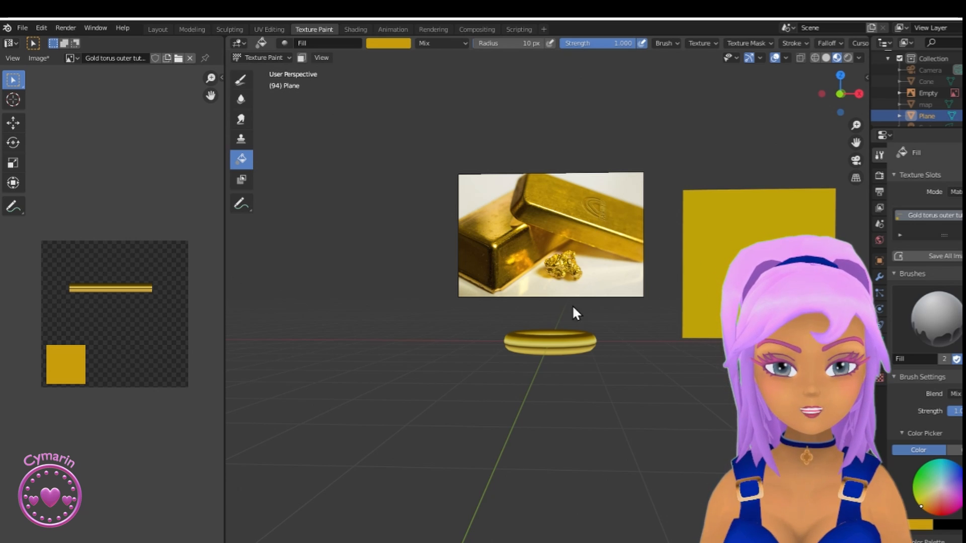
scroll(708, 289, down, 2)
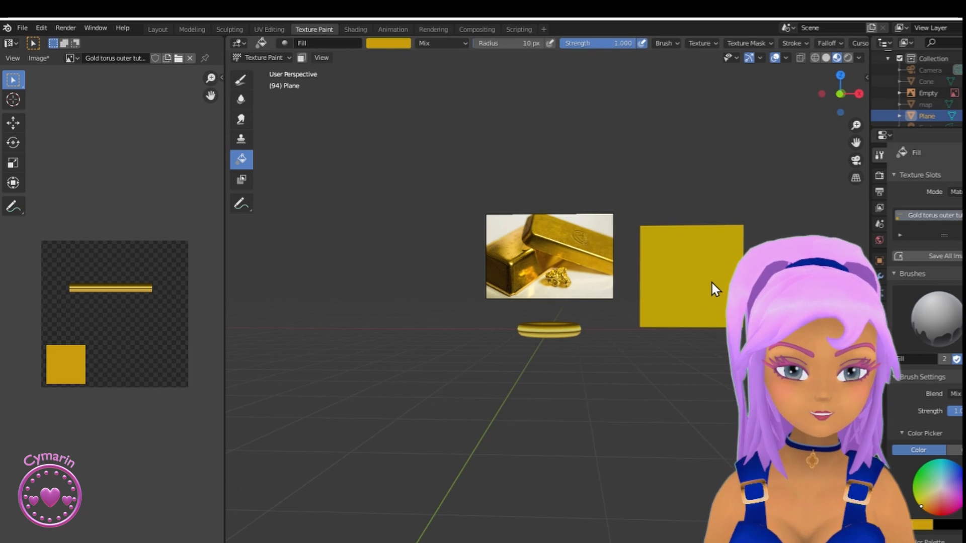
shift+middle_drag(710, 281, 626, 282)
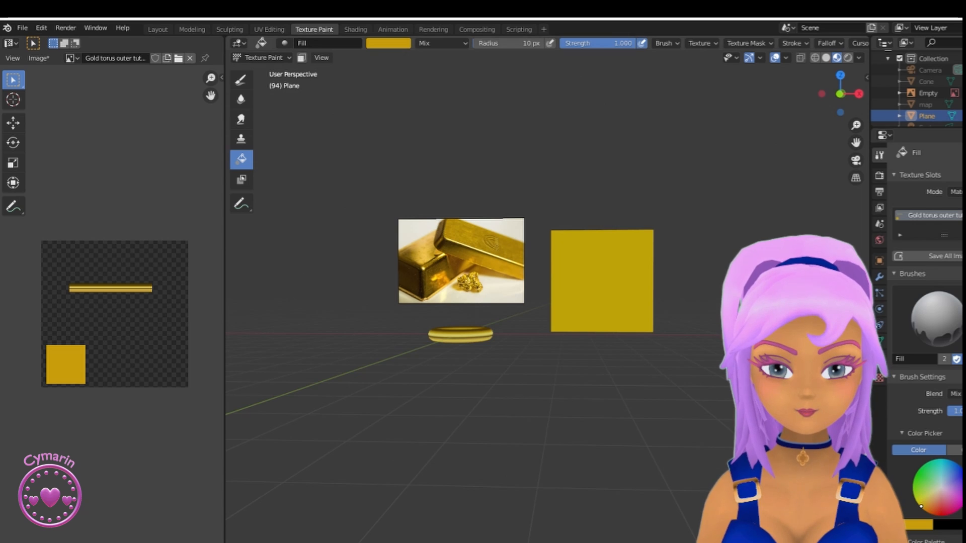
drag(870, 316, 718, 319)
scroll(492, 296, up, 3)
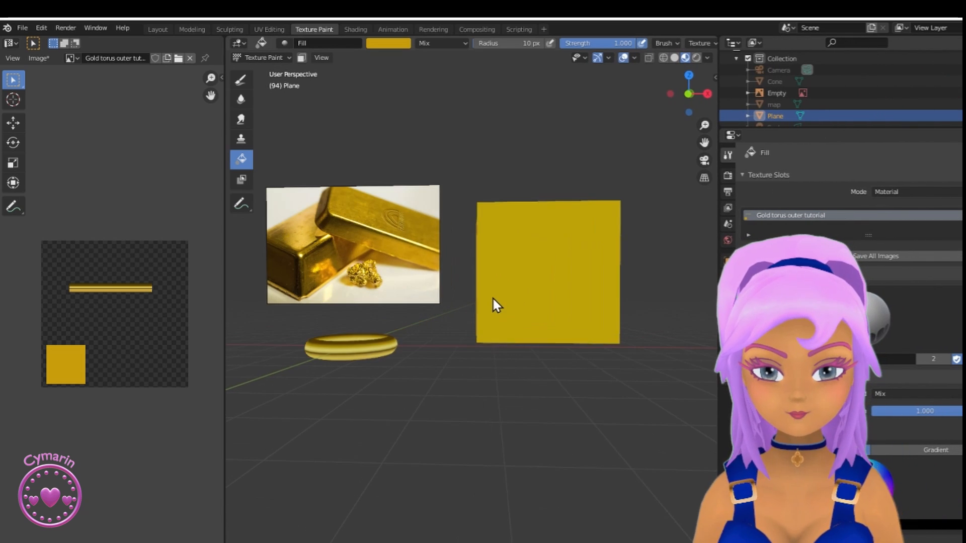
scroll(575, 309, up, 1)
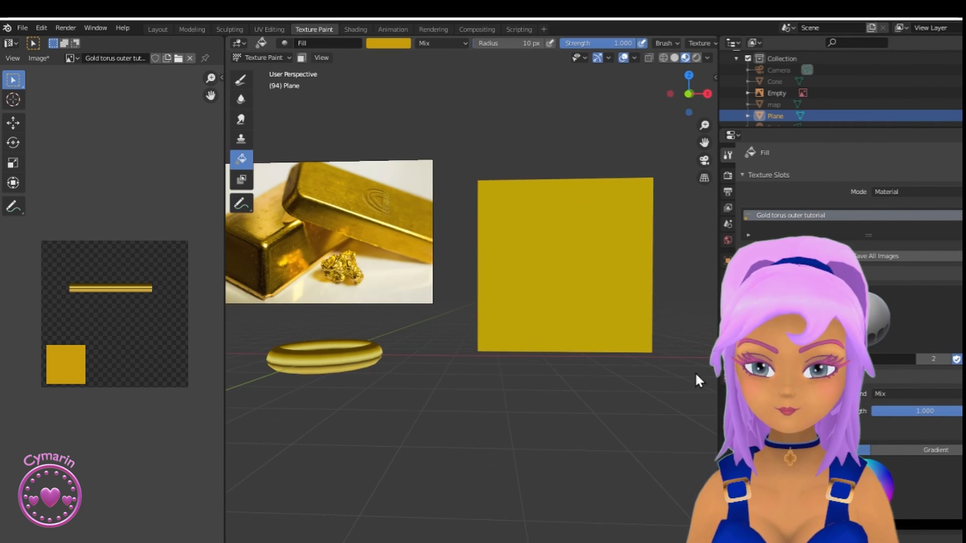
click(920, 448)
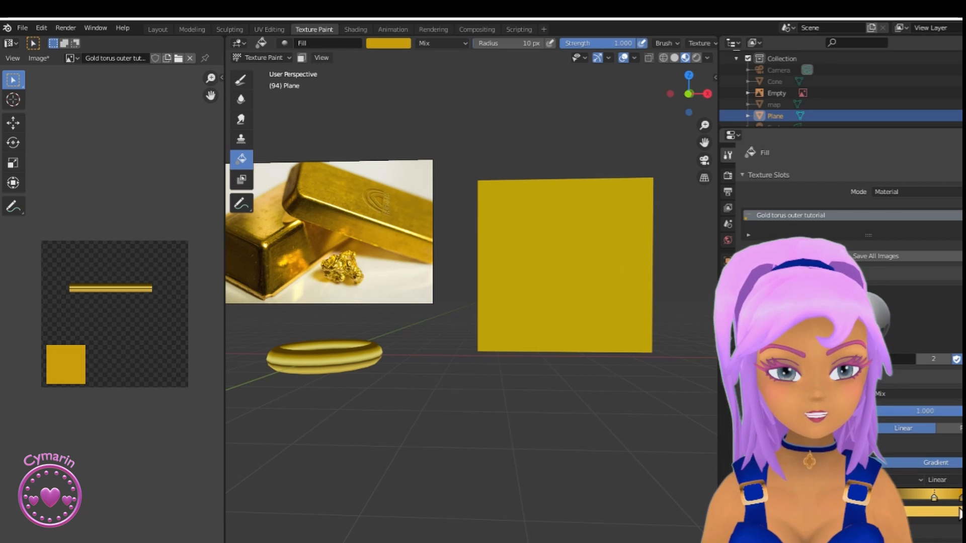
Fill the plane with the linear gradient from top to bottom, and refill it several times across its width in front view
drag(557, 165, 558, 379)
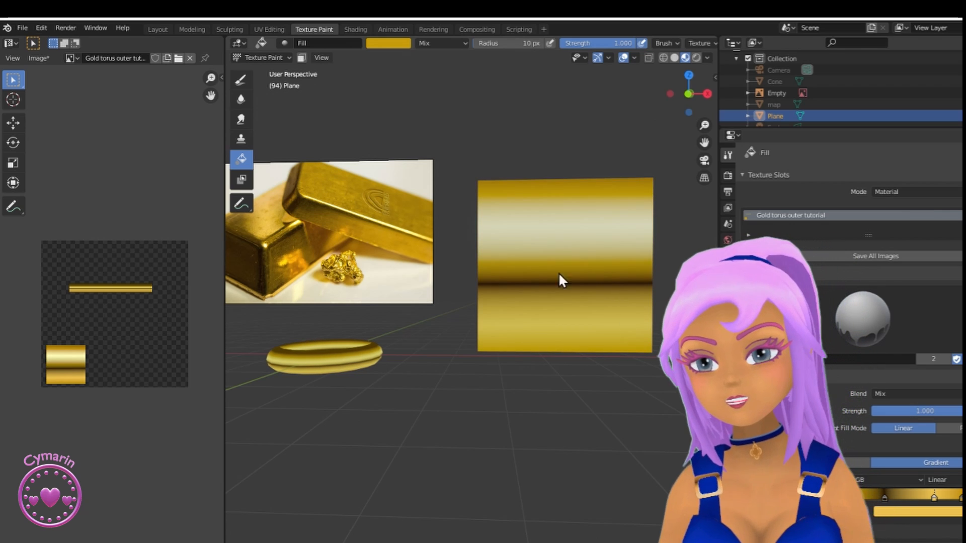
drag(469, 270, 655, 266)
key(KP_1)
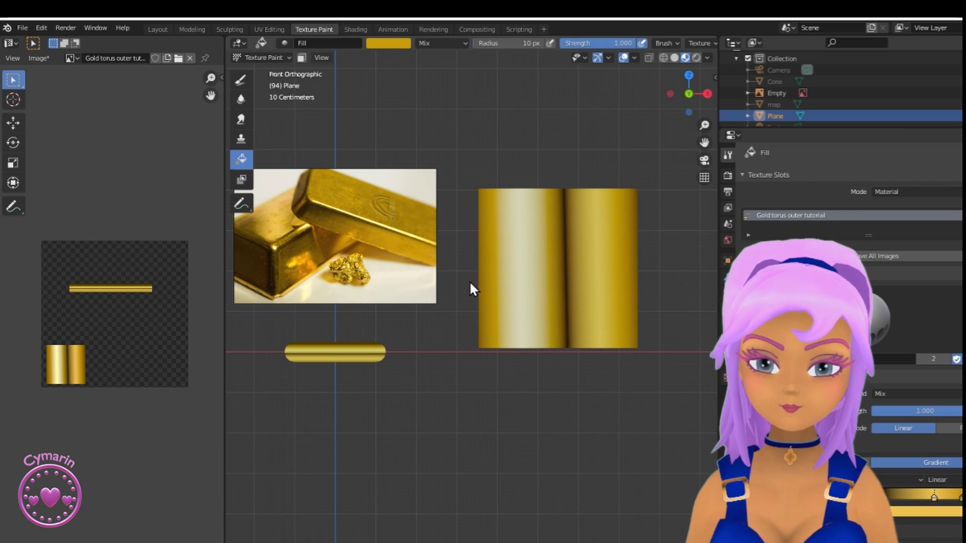
drag(464, 275, 515, 277)
drag(649, 275, 648, 275)
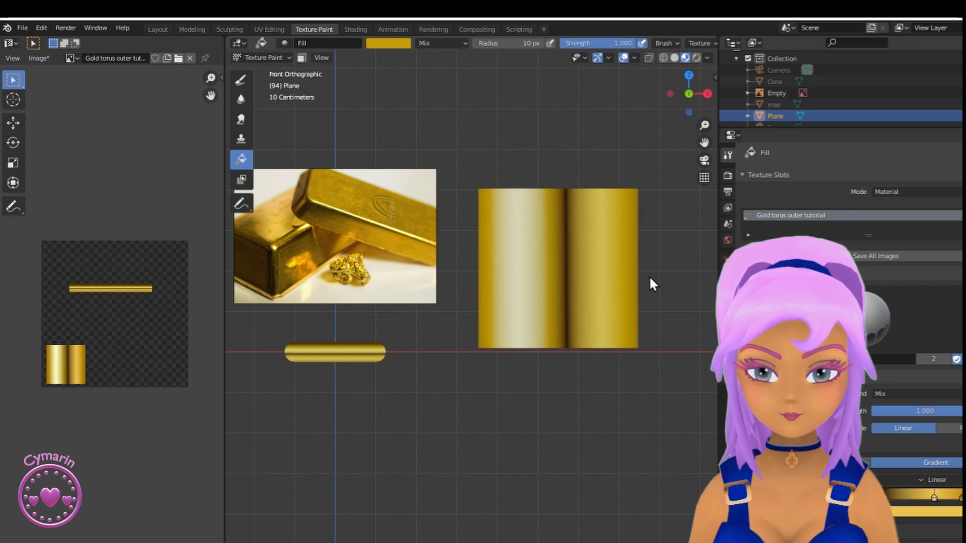
drag(460, 277, 649, 275)
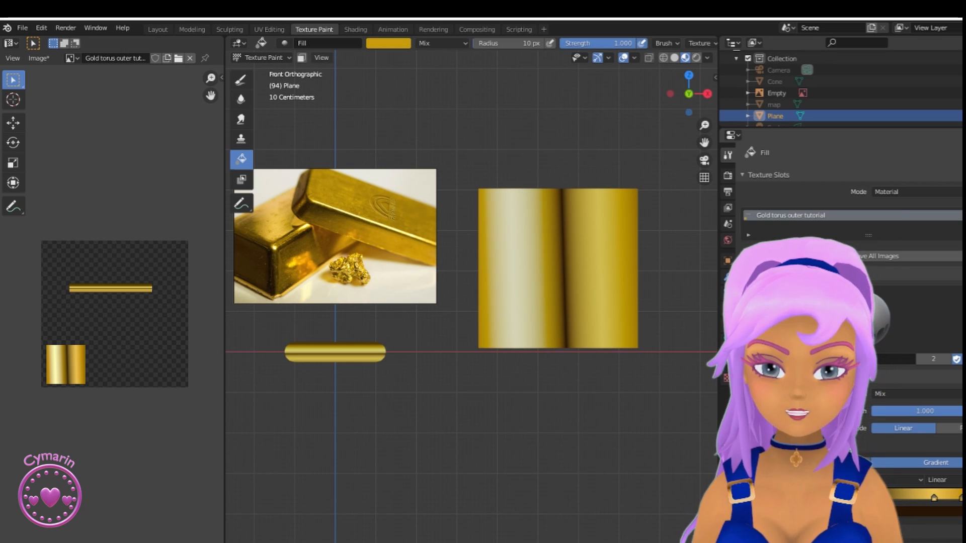
drag(638, 270, 637, 267)
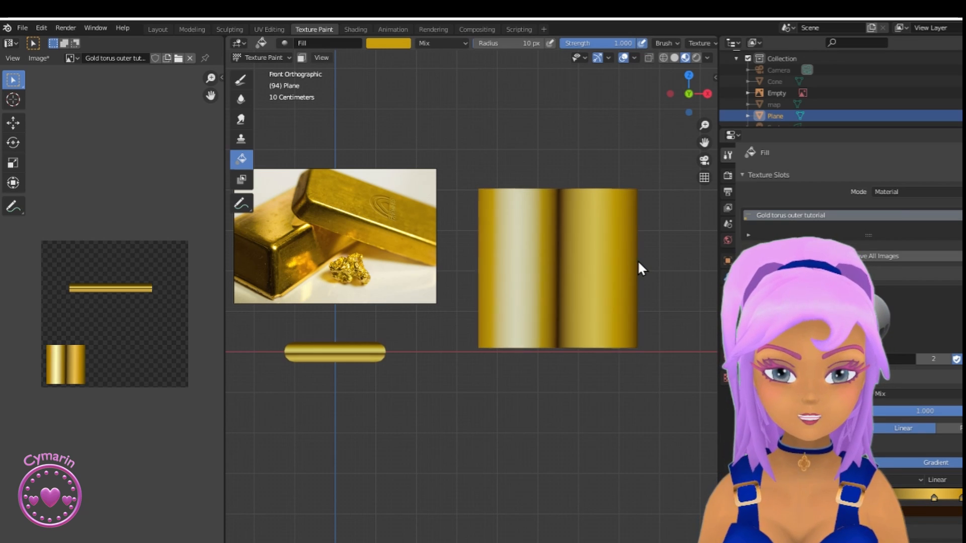
Refill the plane with a top-to-bottom gradient and choose Linear interpolation for the color ramp
drag(551, 357, 551, 358)
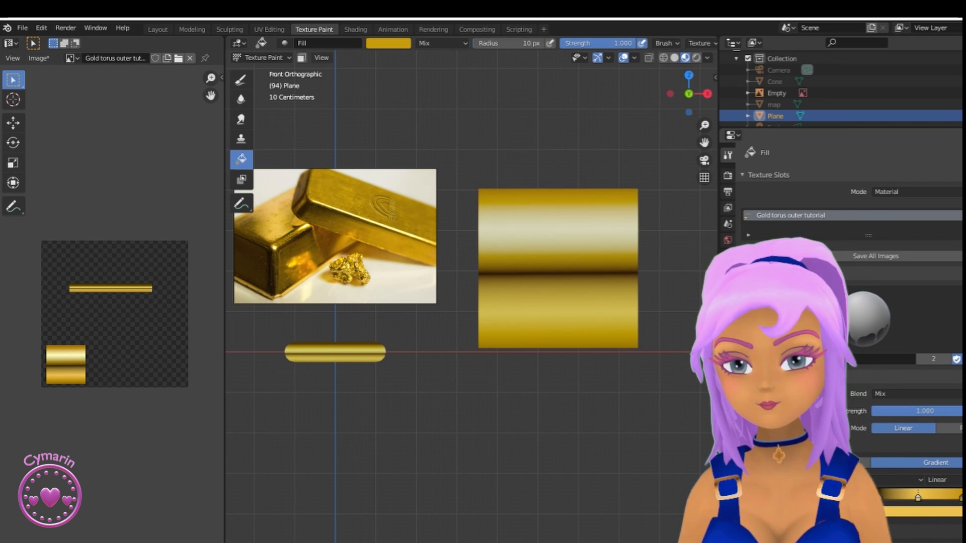
click(945, 480)
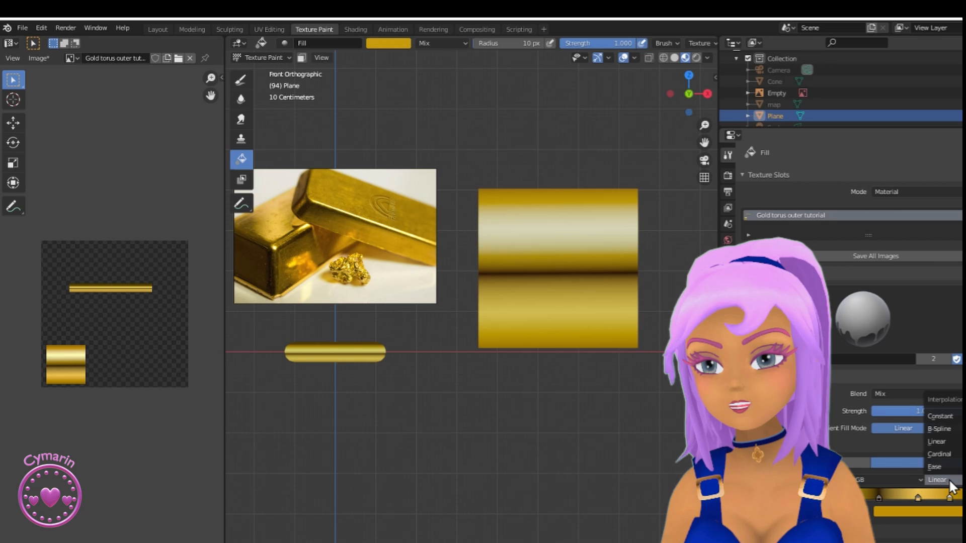
click(953, 442)
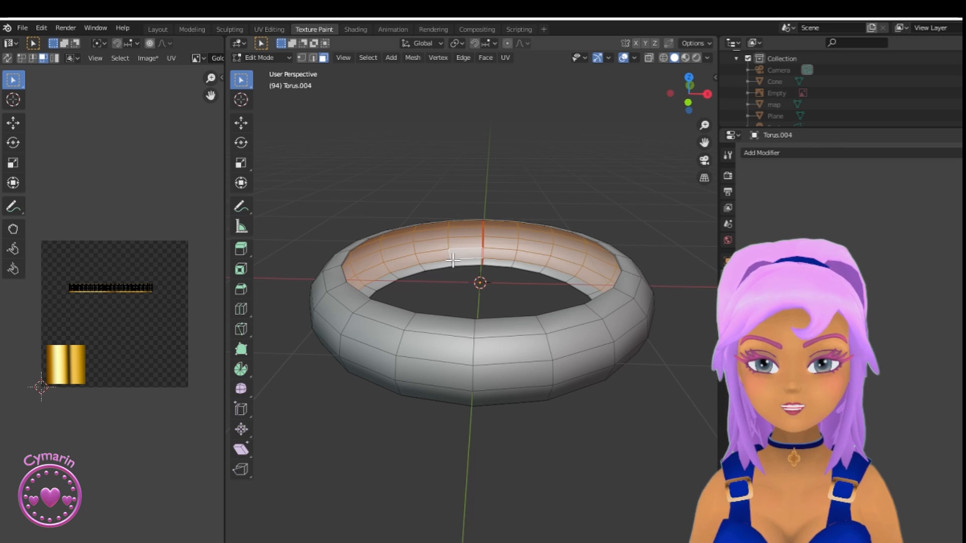
Separate the selected inner faces of the ring from the torus mesh by selection
scroll(441, 261, down, 3)
middle_drag(431, 302, 439, 328)
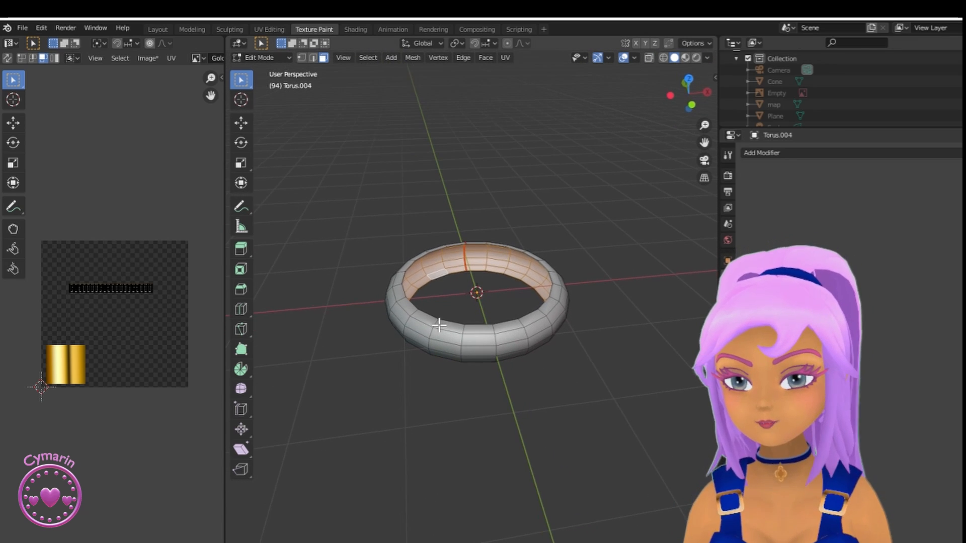
key(ctrl+p)
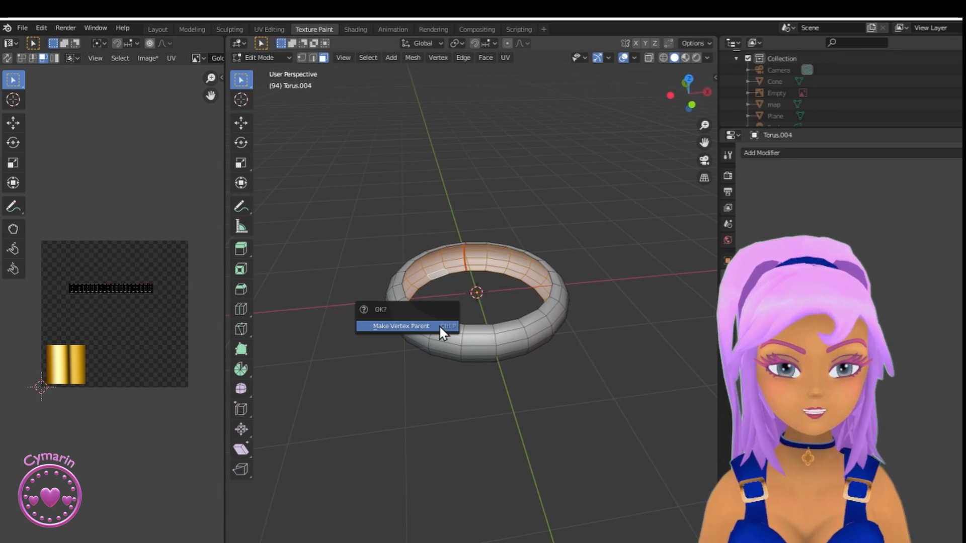
click(440, 332)
key(p)
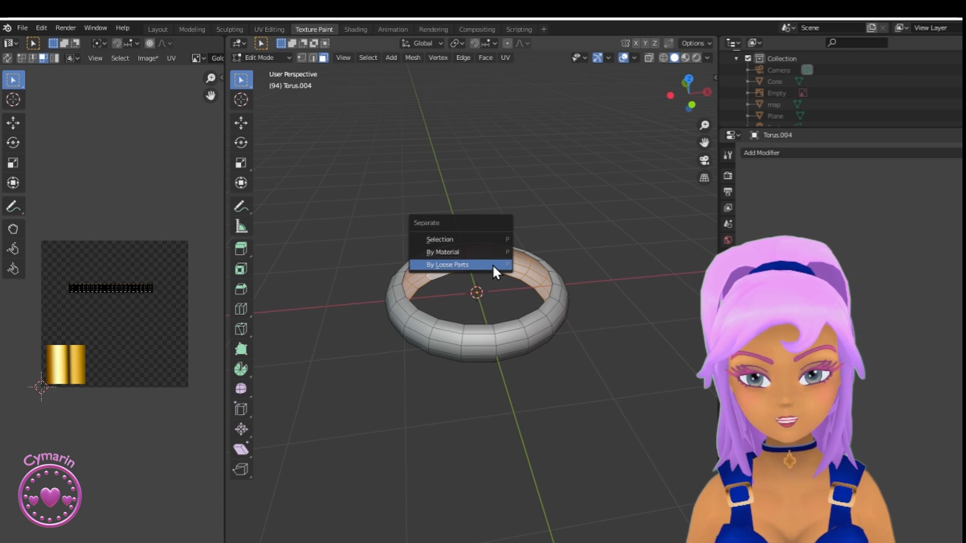
click(477, 241)
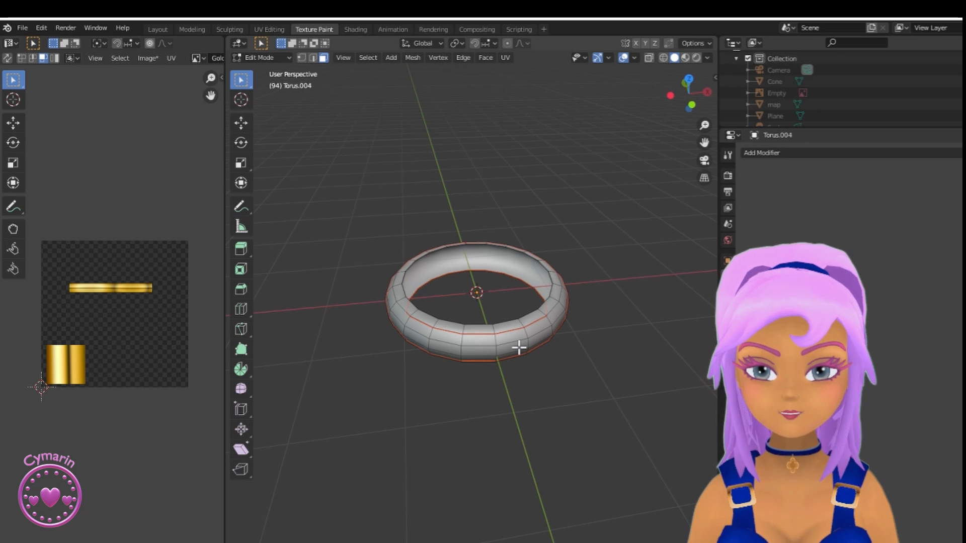
Leave edit mode on the separated ring parts and select the Torus INNER object
key(Tab)
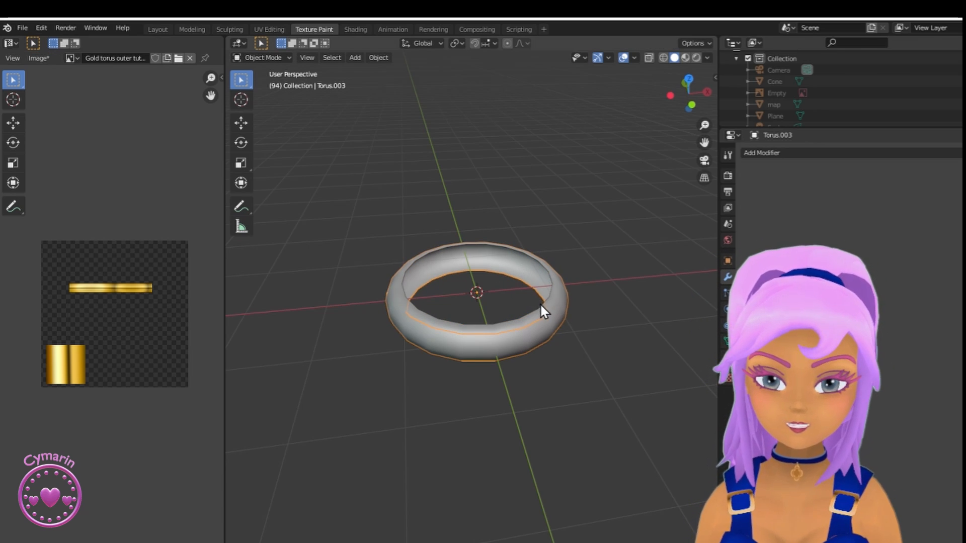
scroll(539, 303, up, 2)
middle_drag(530, 319, 532, 273)
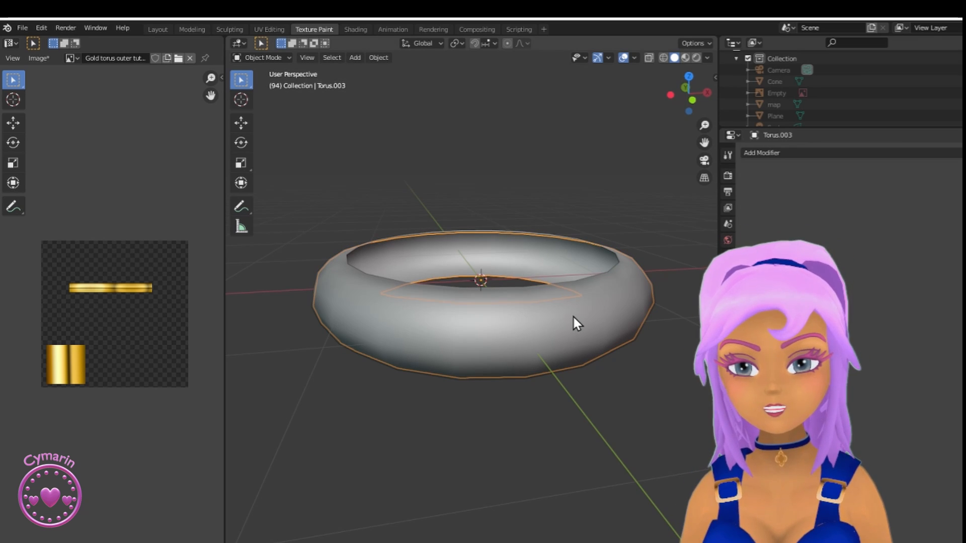
scroll(774, 91, down, 3)
click(760, 92)
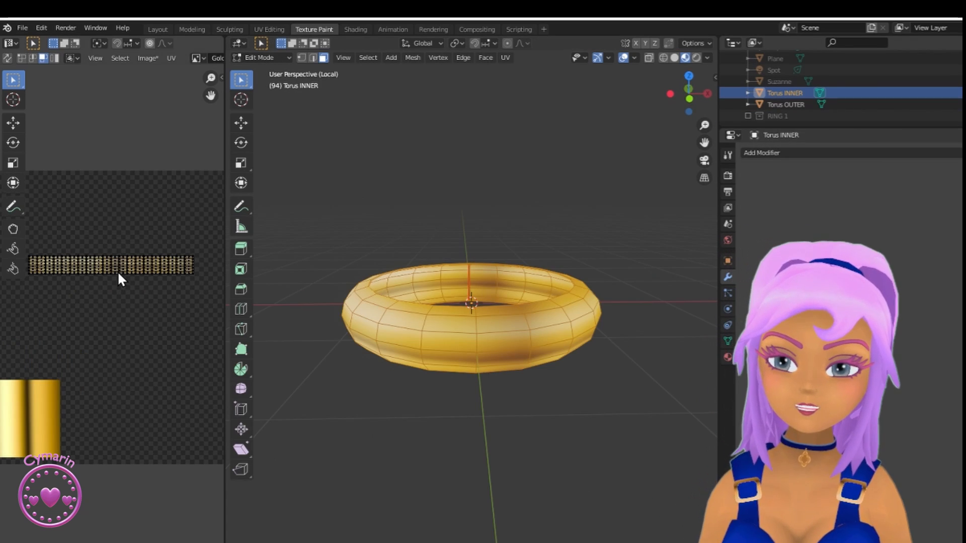
Move the inner torus's entire UV strip below the painted gold strip and switch to Texture Paint mode with the brush settings shown
key(a)
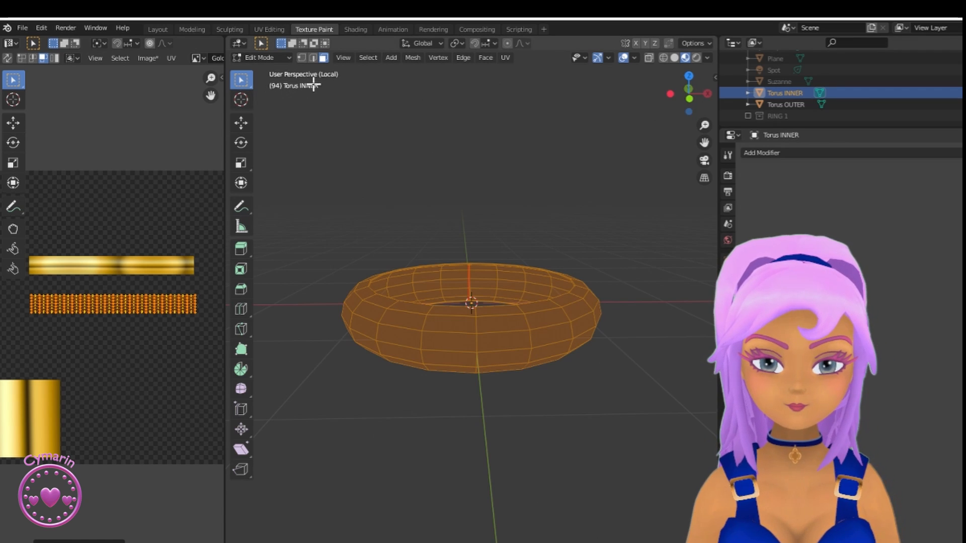
click(257, 55)
click(262, 132)
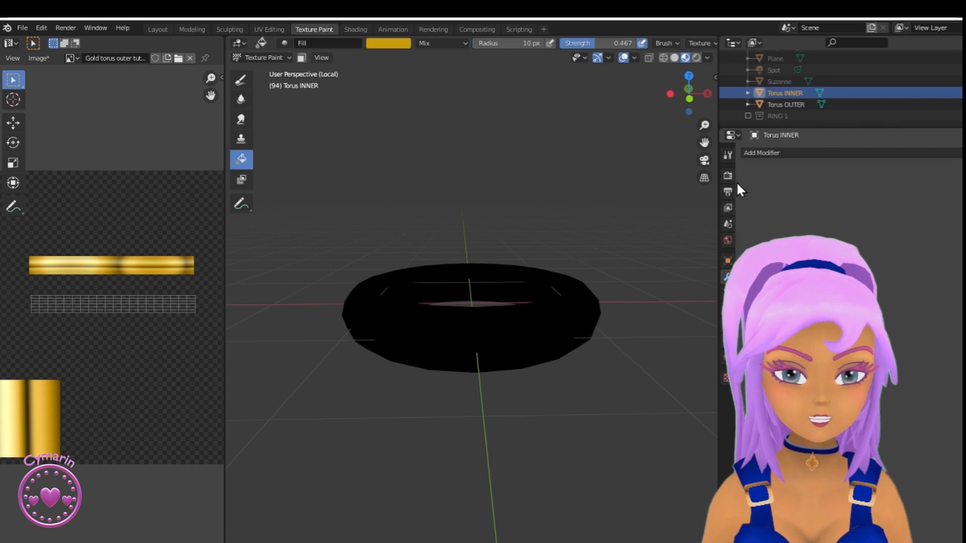
click(728, 155)
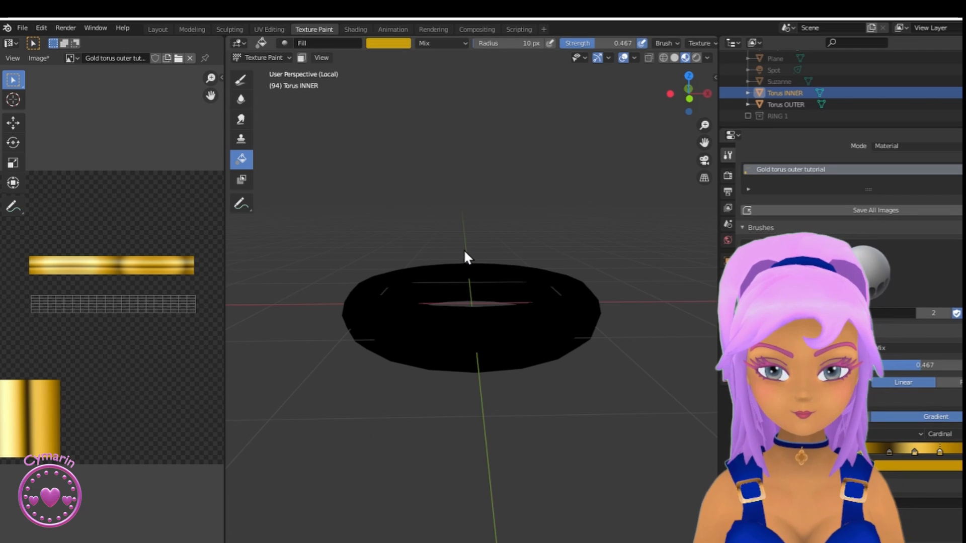
Fill the inner torus with the linear gold gradient from top to bottom, refilling it in front view at strength 1.000
drag(464, 254, 470, 391)
key(KP_1)
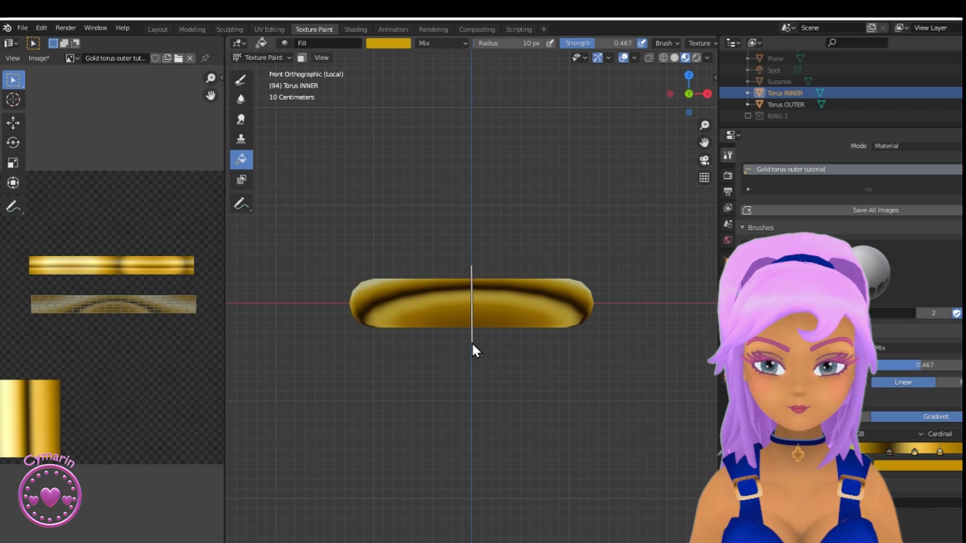
drag(472, 342, 472, 342)
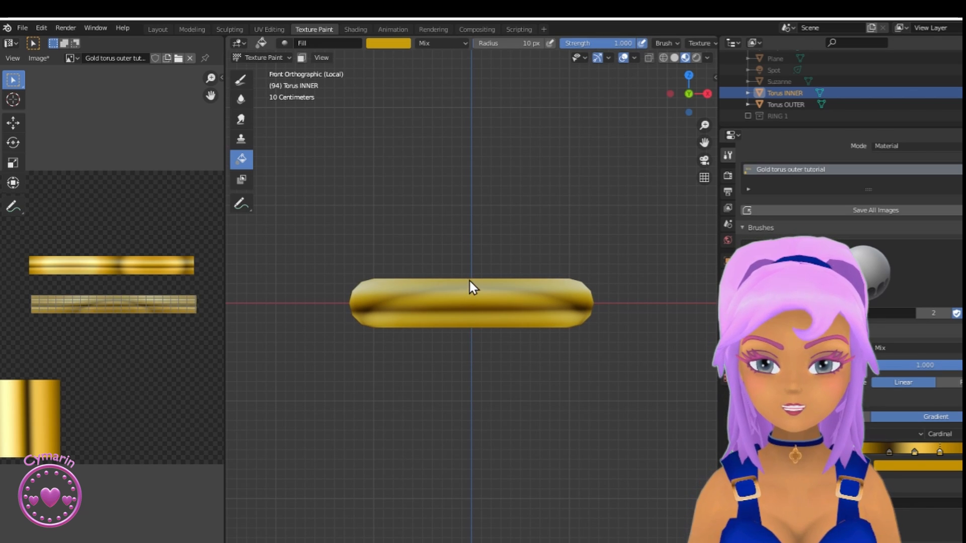
drag(470, 273, 469, 336)
middle_drag(537, 292, 526, 355)
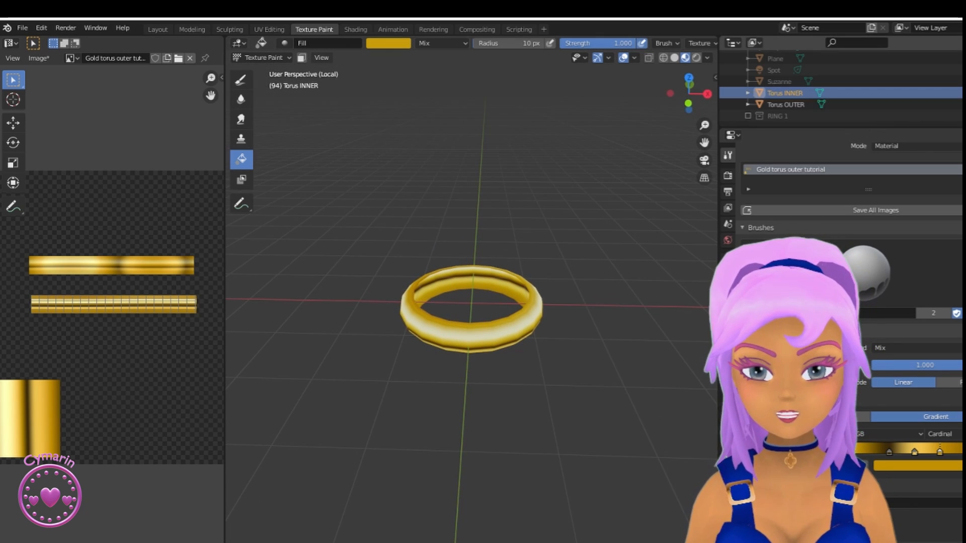
scroll(450, 329, up, 3)
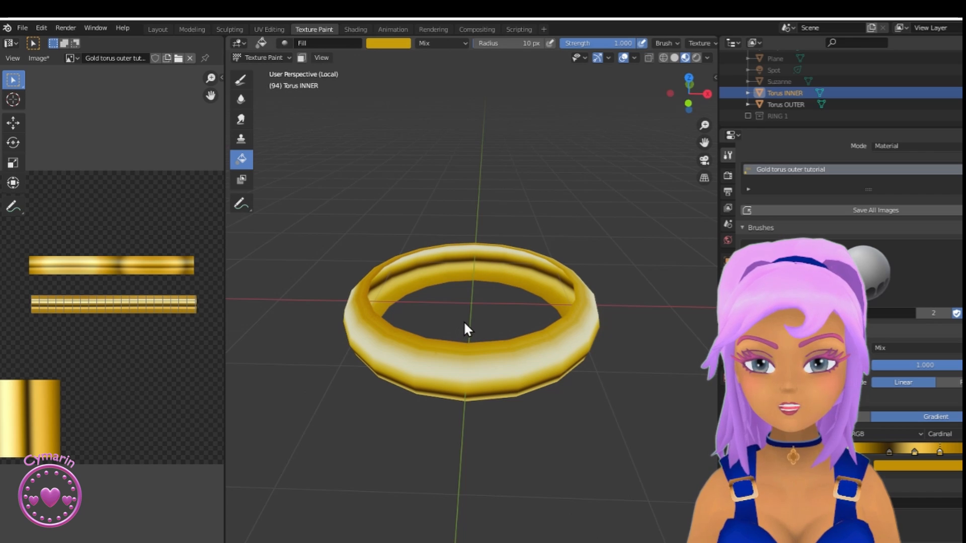
middle_drag(463, 320, 463, 306)
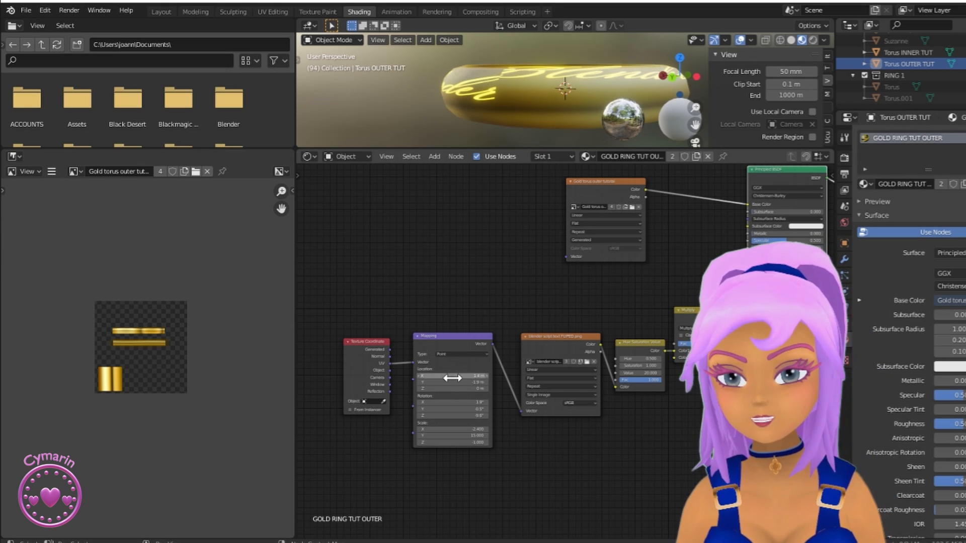
In the outer ring's Mapping node, shift the lettering along X and set its X scale to -1.700
drag(452, 382, 457, 382)
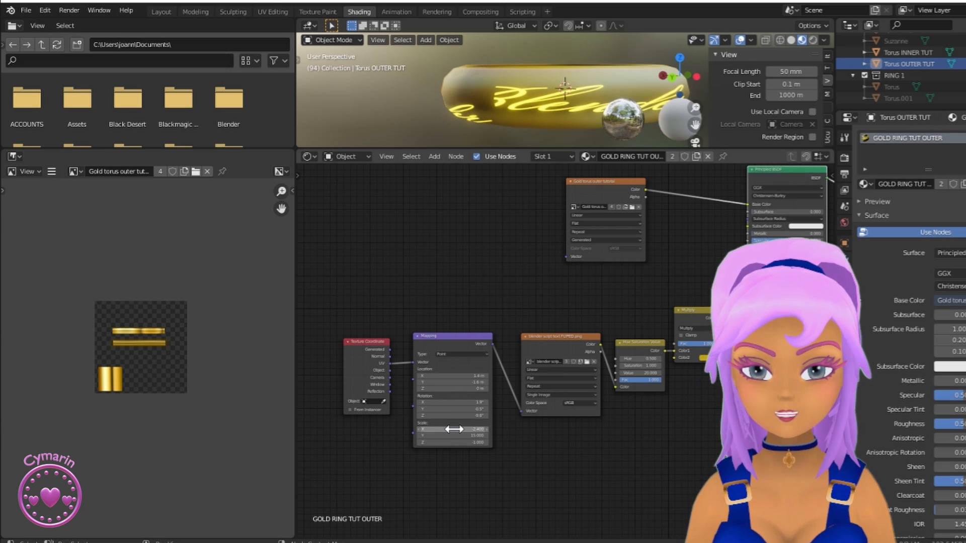
drag(453, 429, 462, 429)
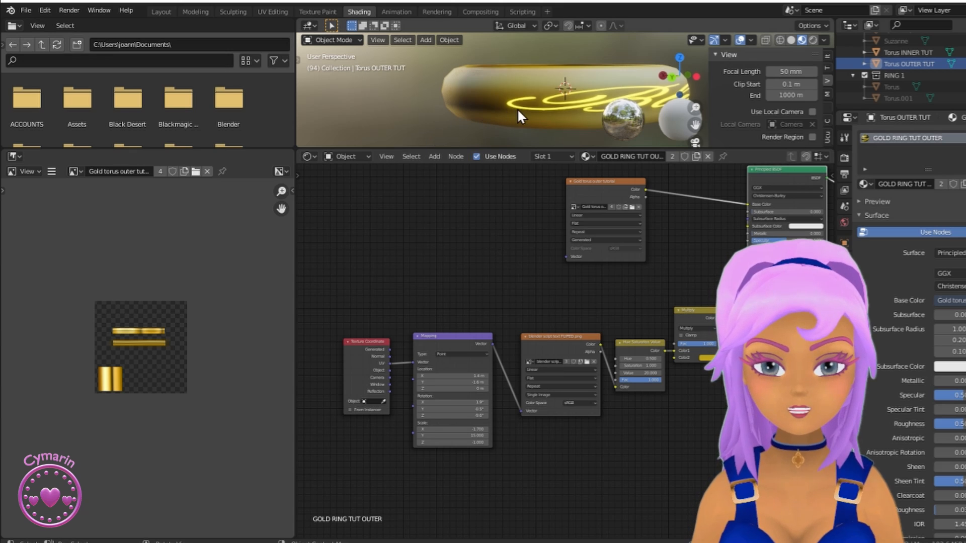
Select the inner and outer ring parts together and bring the whole lettered ring into view
click(525, 94)
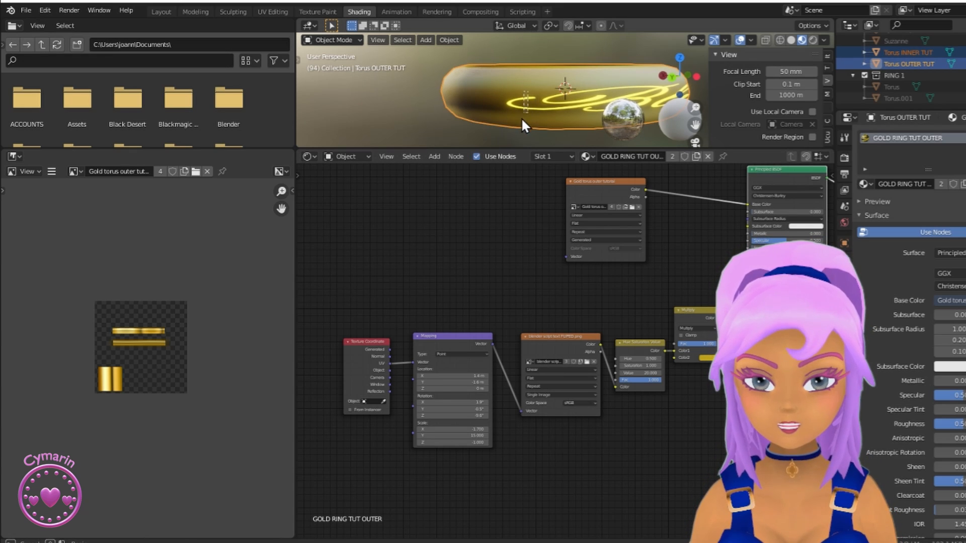
middle_drag(519, 80, 371, 72)
scroll(442, 86, down, 4)
middle_drag(445, 86, 465, 97)
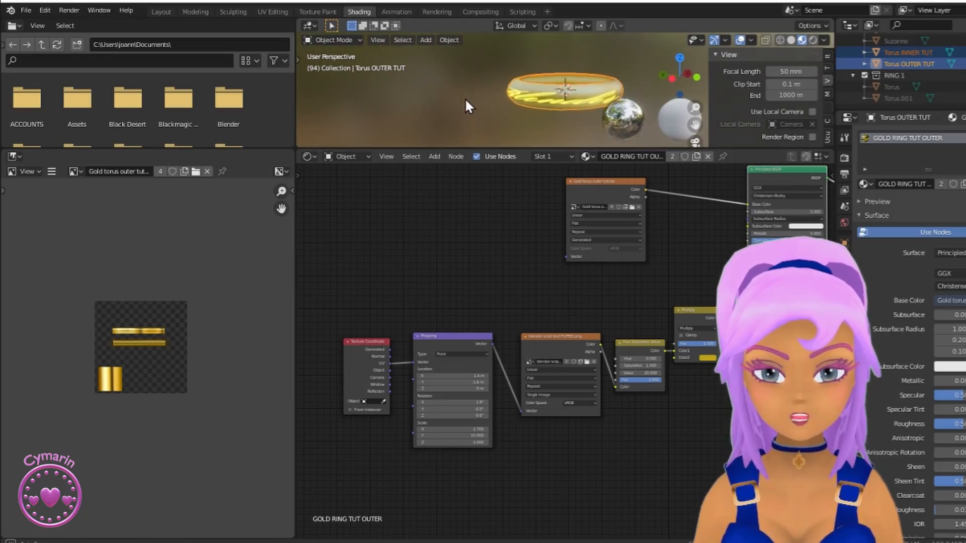